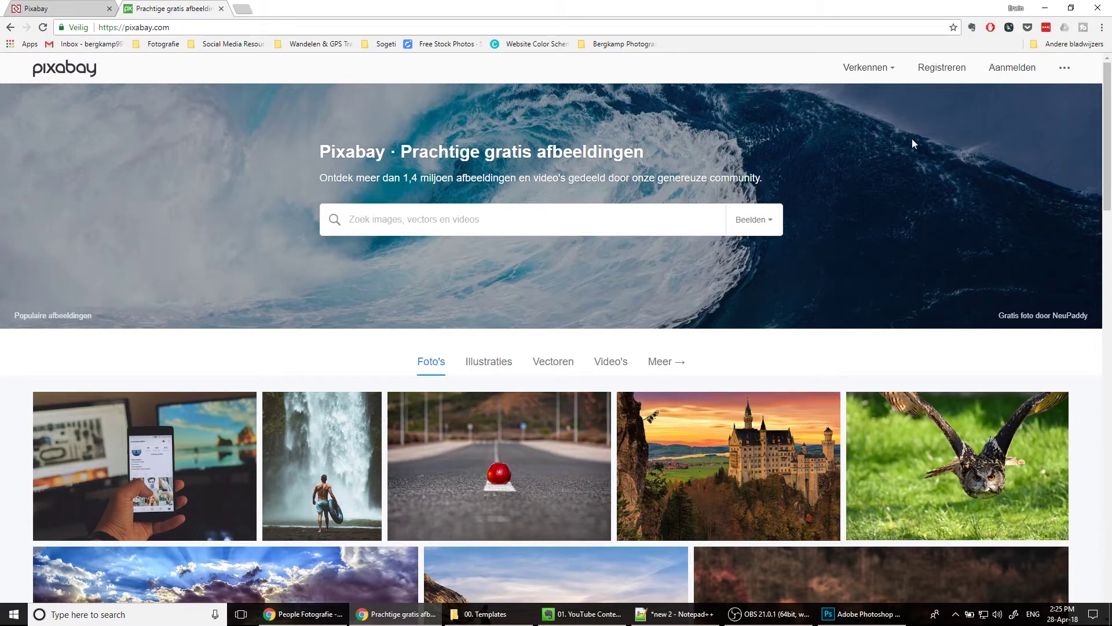
Open Pixabay's Editor's Choice photo collection from the Verkennen menu.
mouse_move(873, 72)
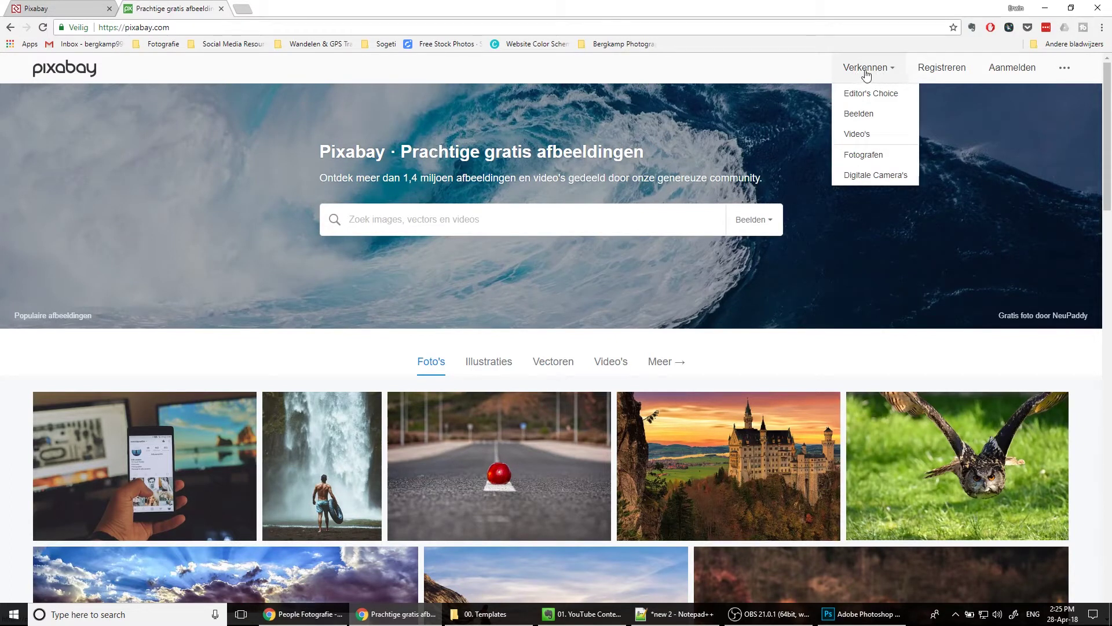
click(870, 93)
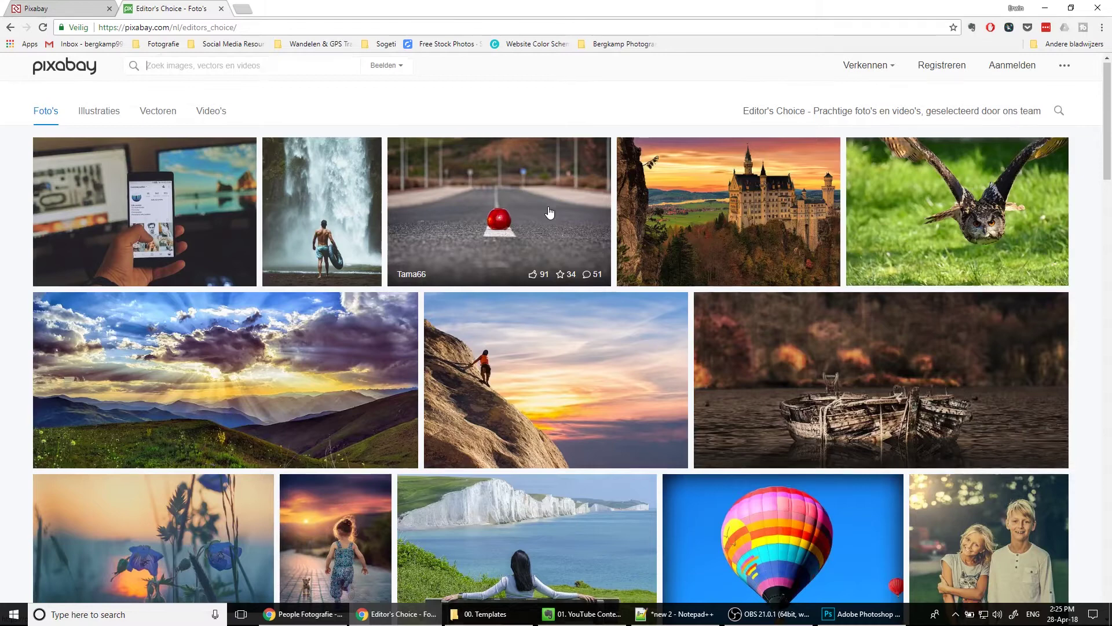
scroll(550, 212, down, 6)
scroll(550, 213, down, 10)
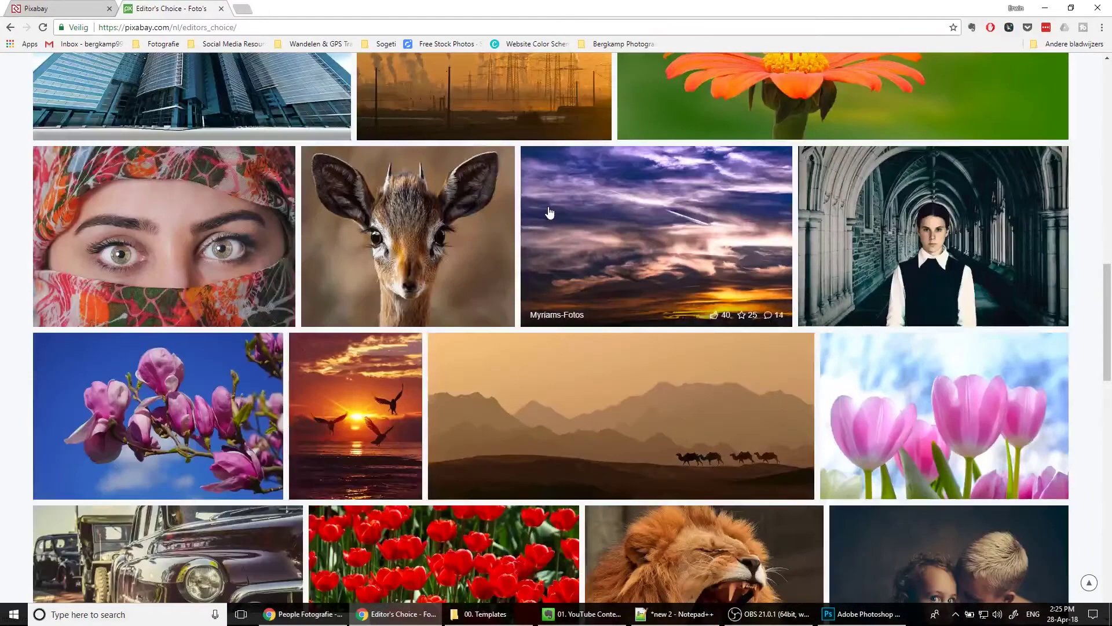
scroll(550, 213, down, 2)
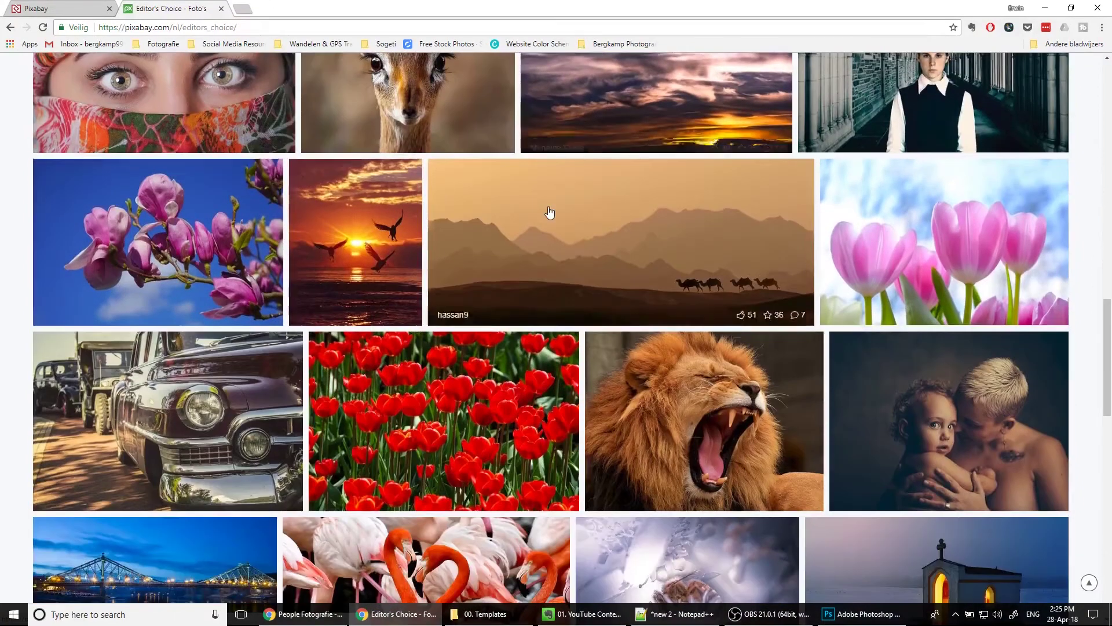
scroll(609, 231, down, 2)
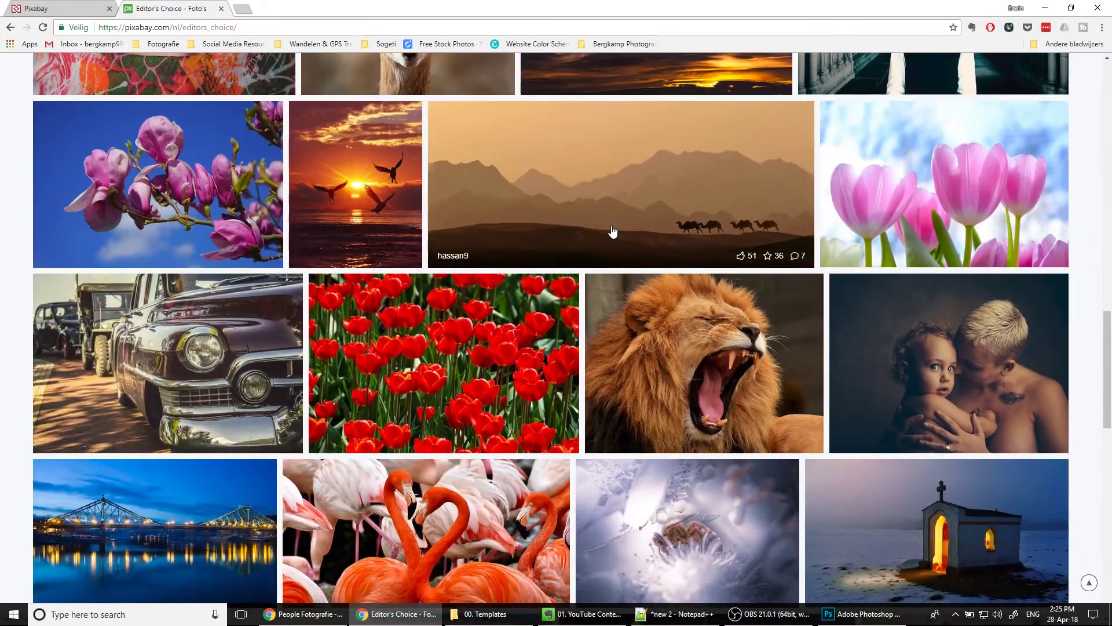
scroll(653, 241, up, 15)
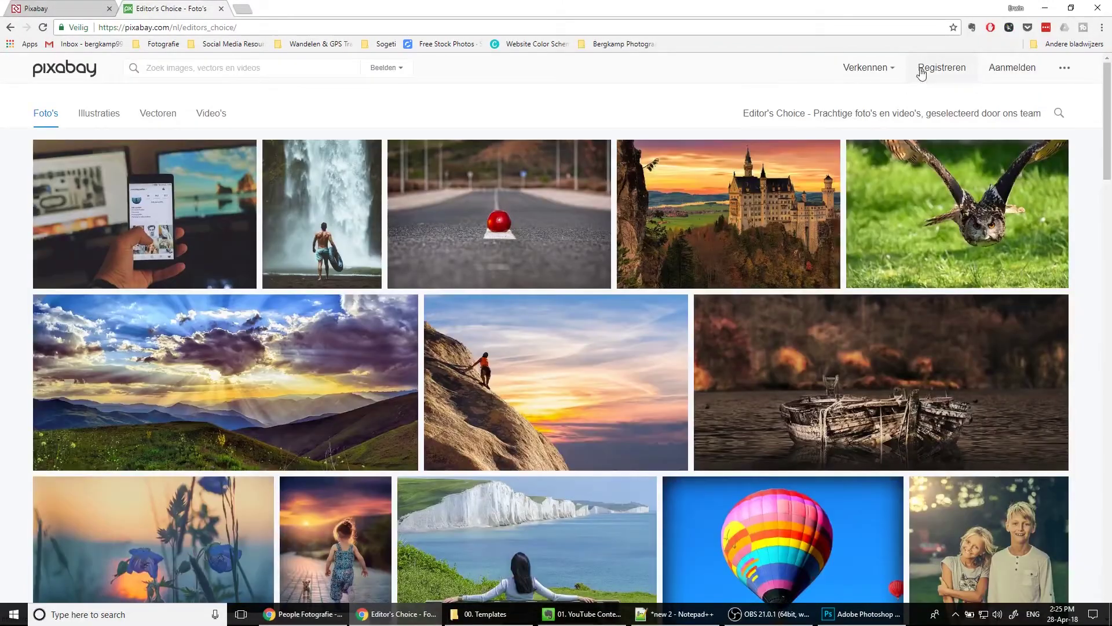
click(1022, 69)
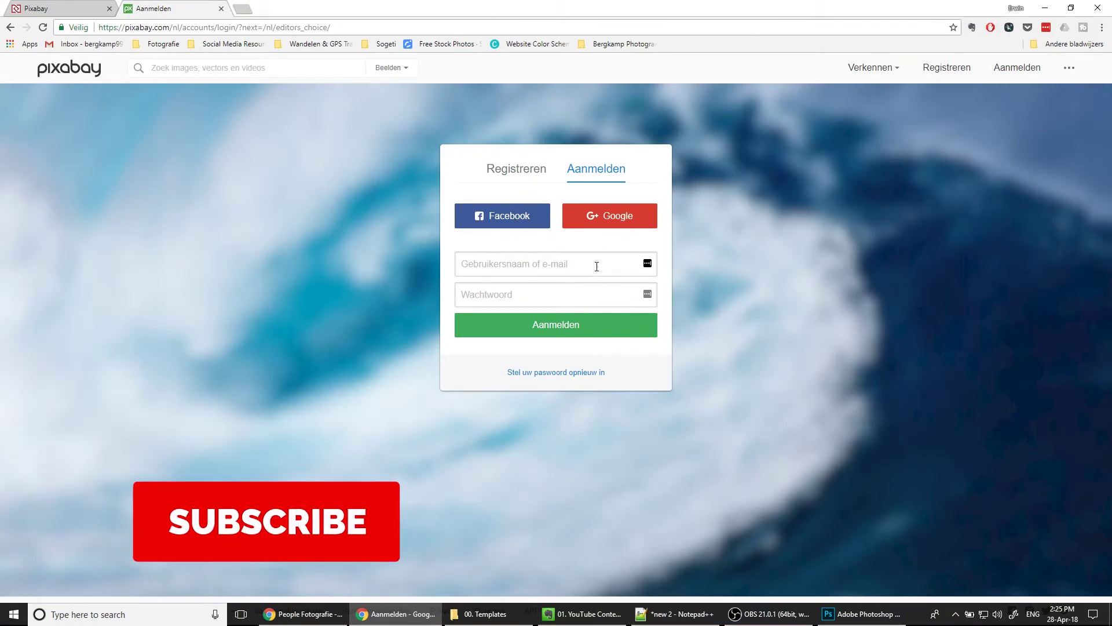
Sign in to Pixabay with Google, then find and open the pink tulips photo's page.
click(606, 225)
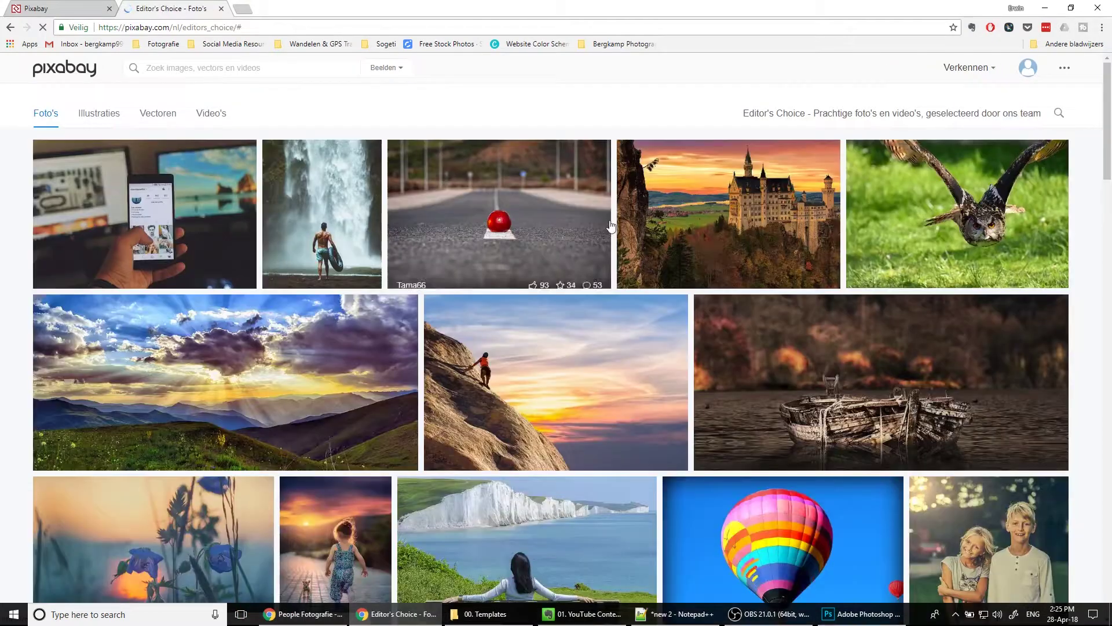
click(1027, 71)
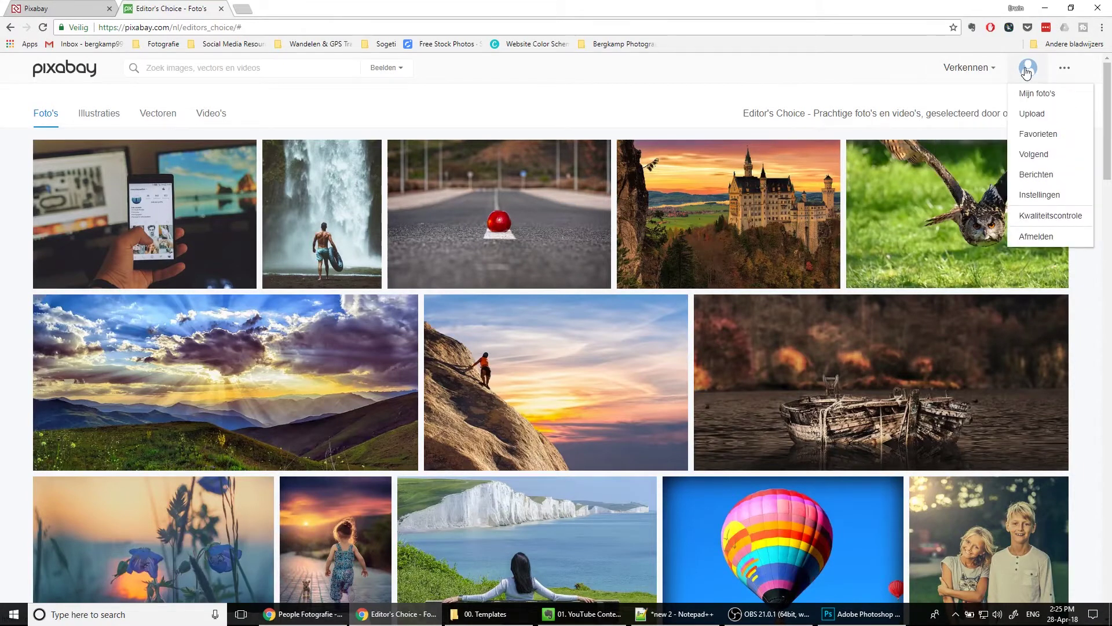
scroll(589, 301, down, 3)
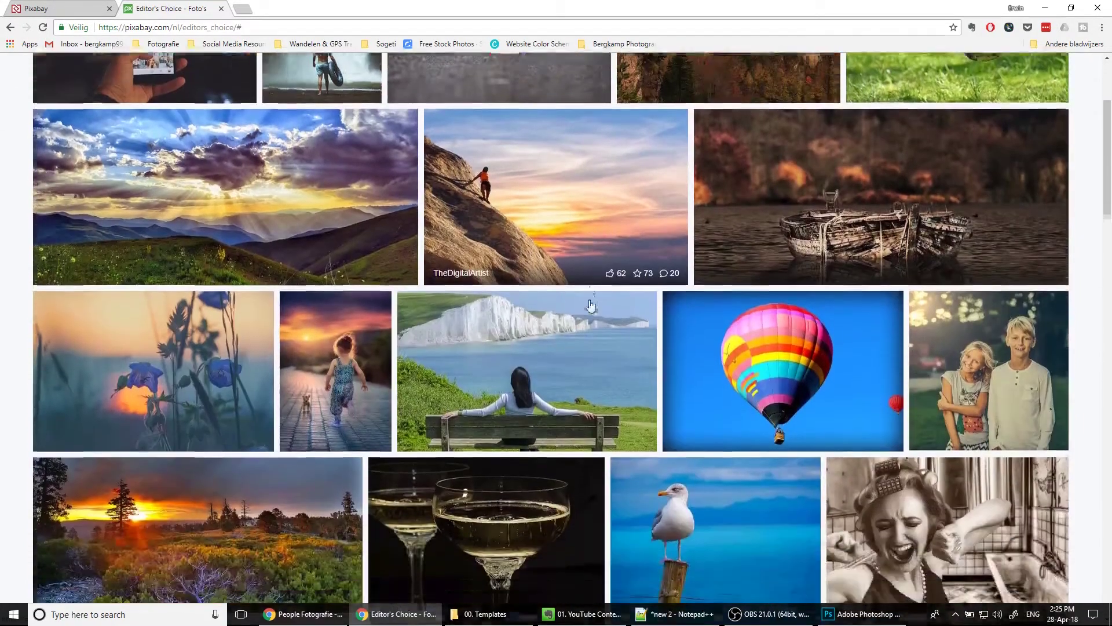
scroll(590, 304, down, 6)
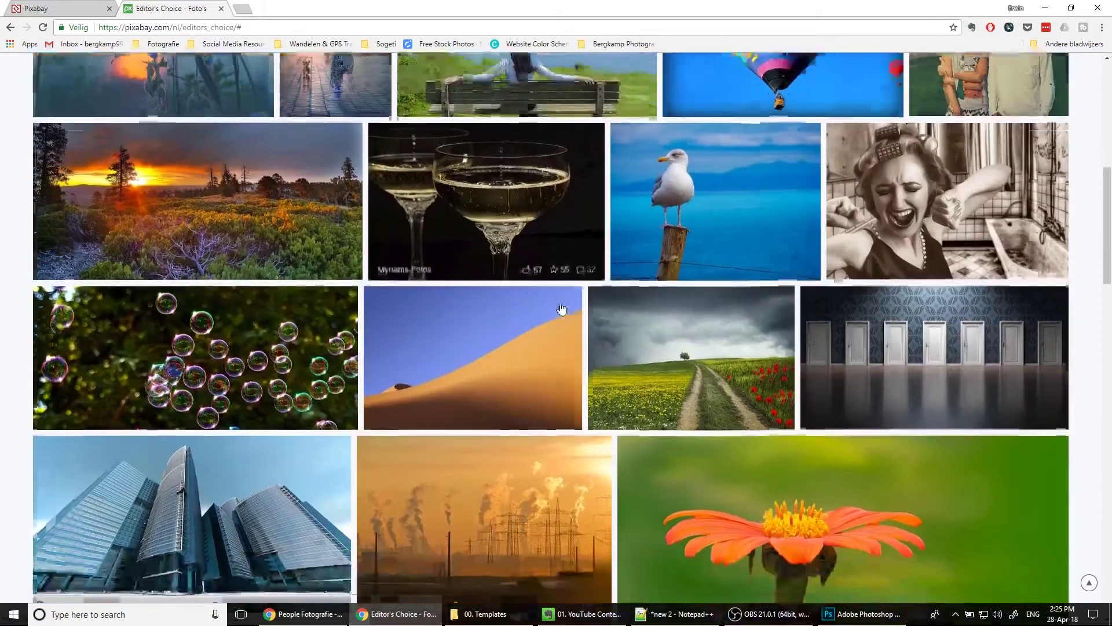
scroll(561, 309, down, 8)
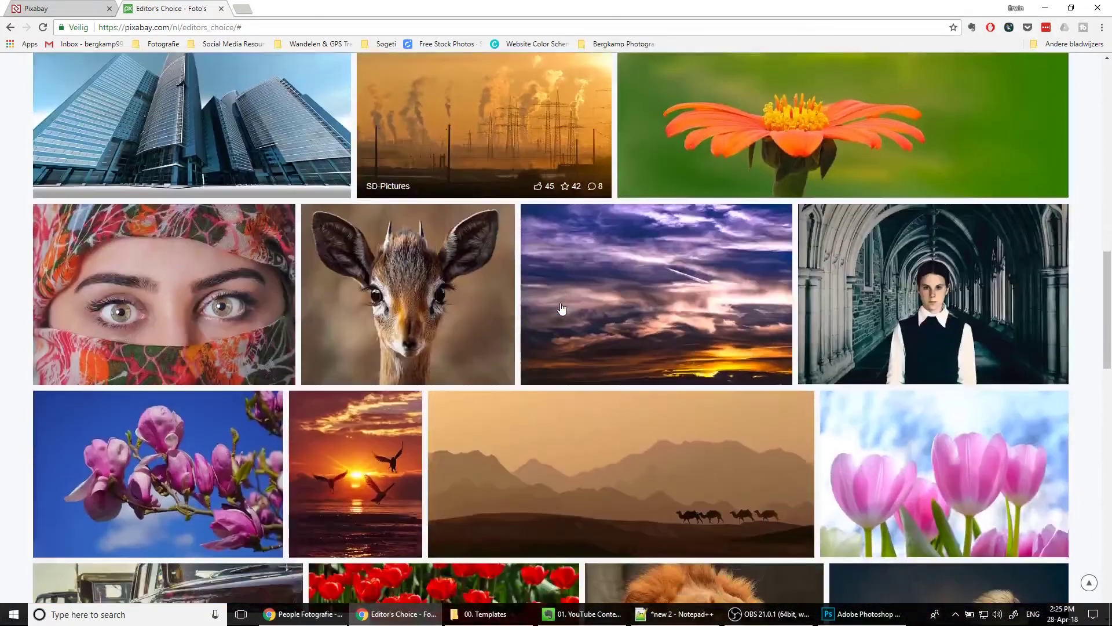
scroll(561, 308, down, 5)
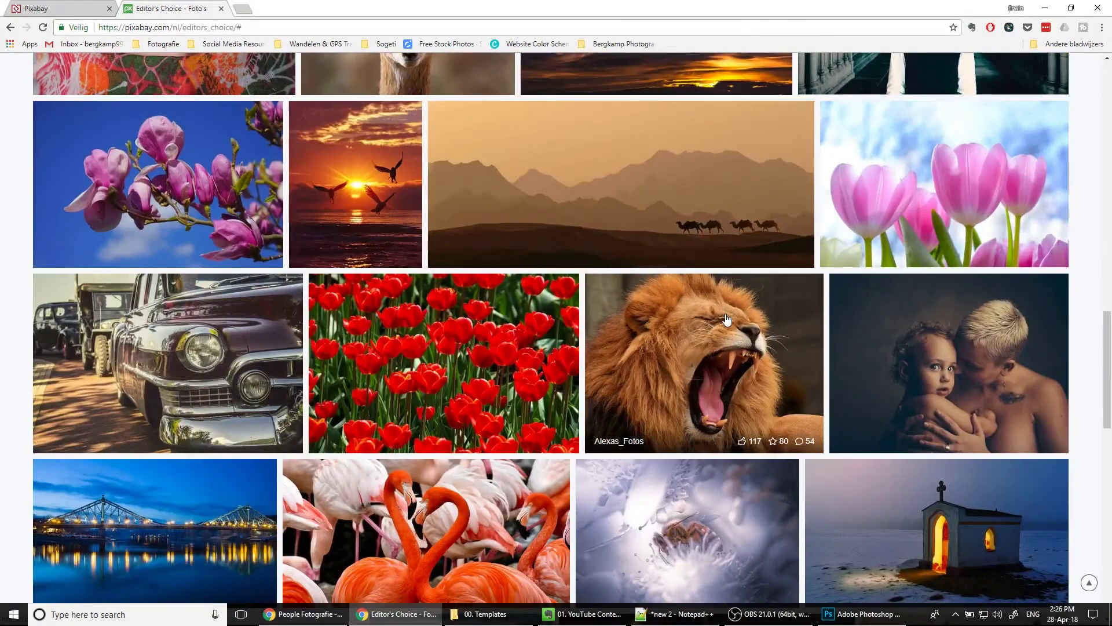
scroll(727, 319, down, 1)
scroll(727, 318, up, 2)
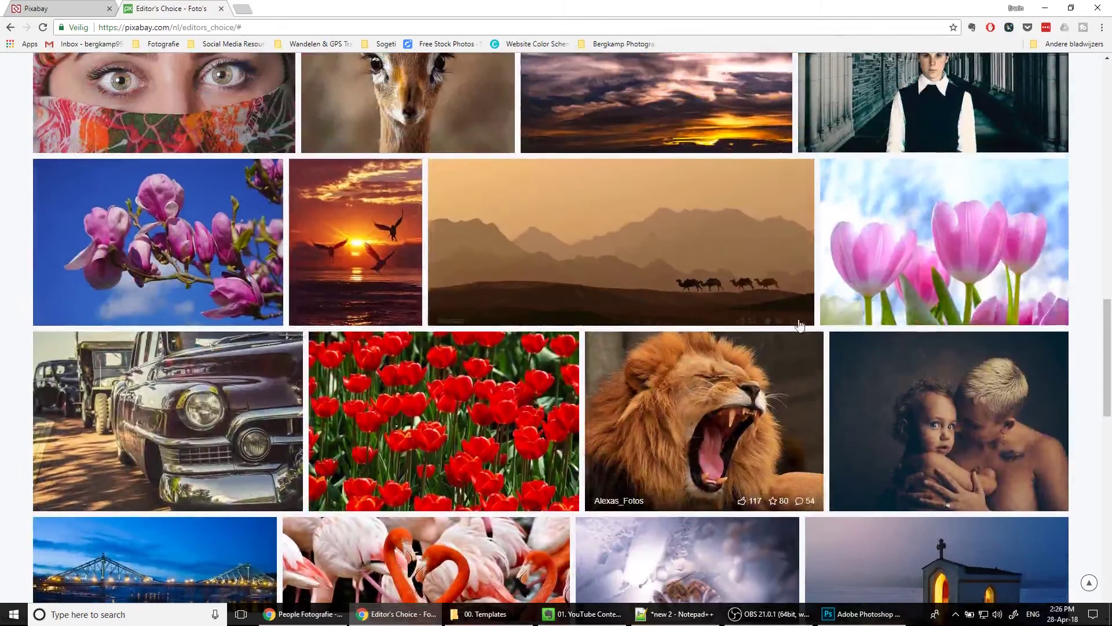
click(941, 247)
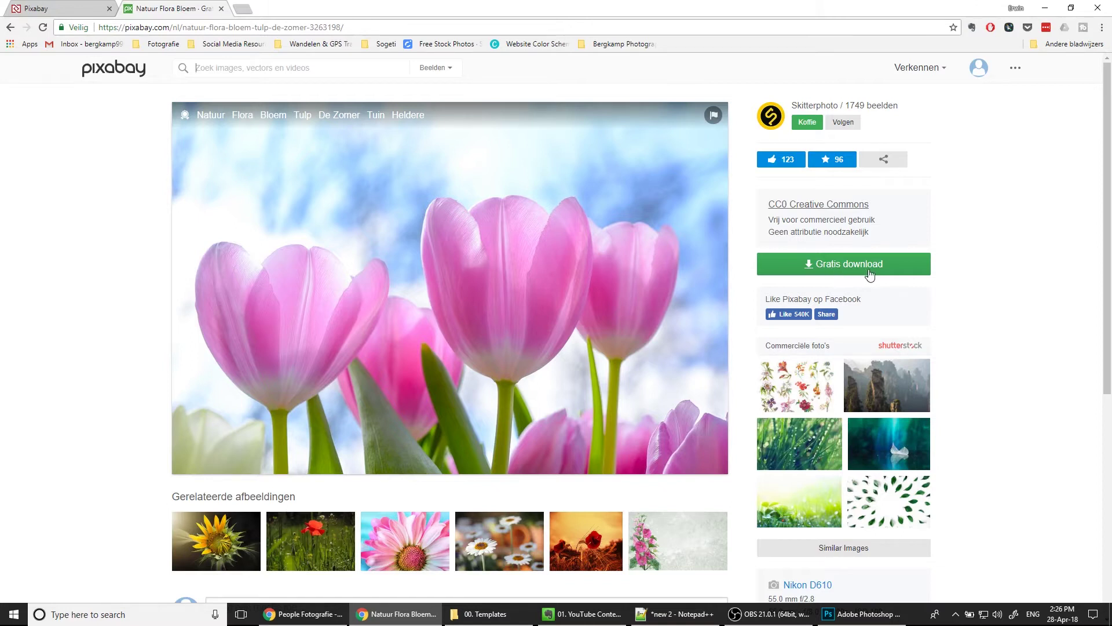
Download the pink tulips photo at 5656×3784, then switch to the Adobe Exchange page.
click(913, 273)
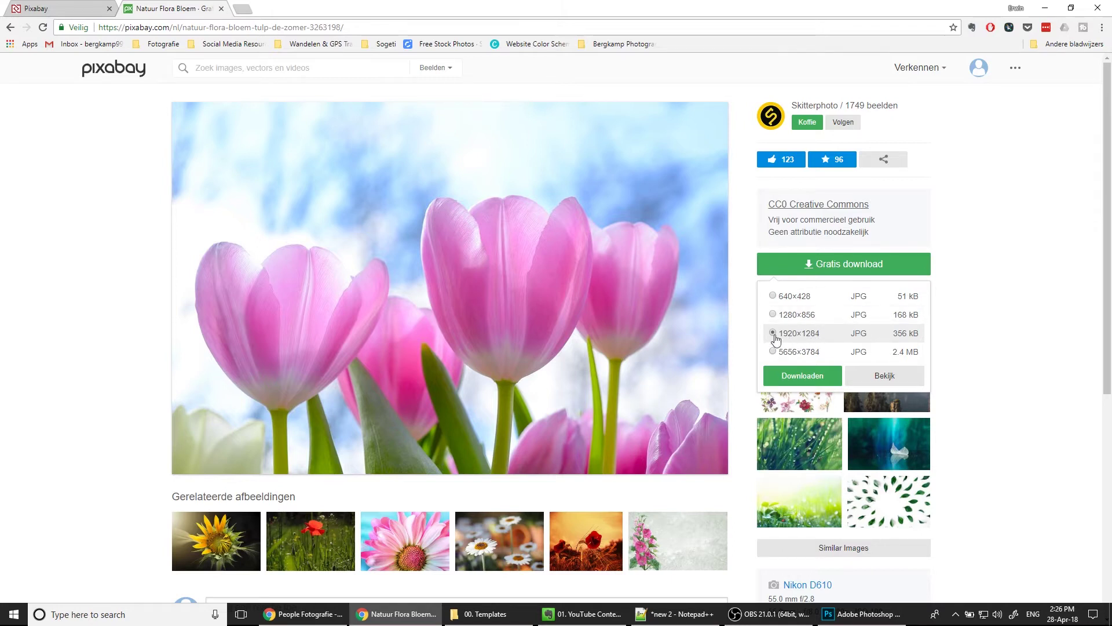
click(786, 352)
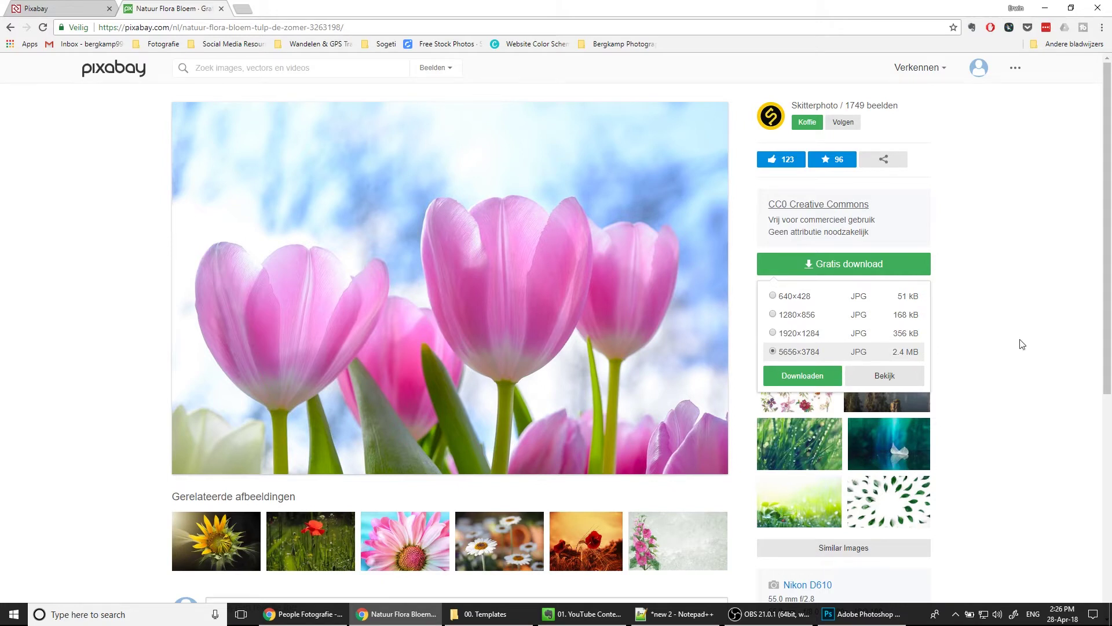
click(1034, 331)
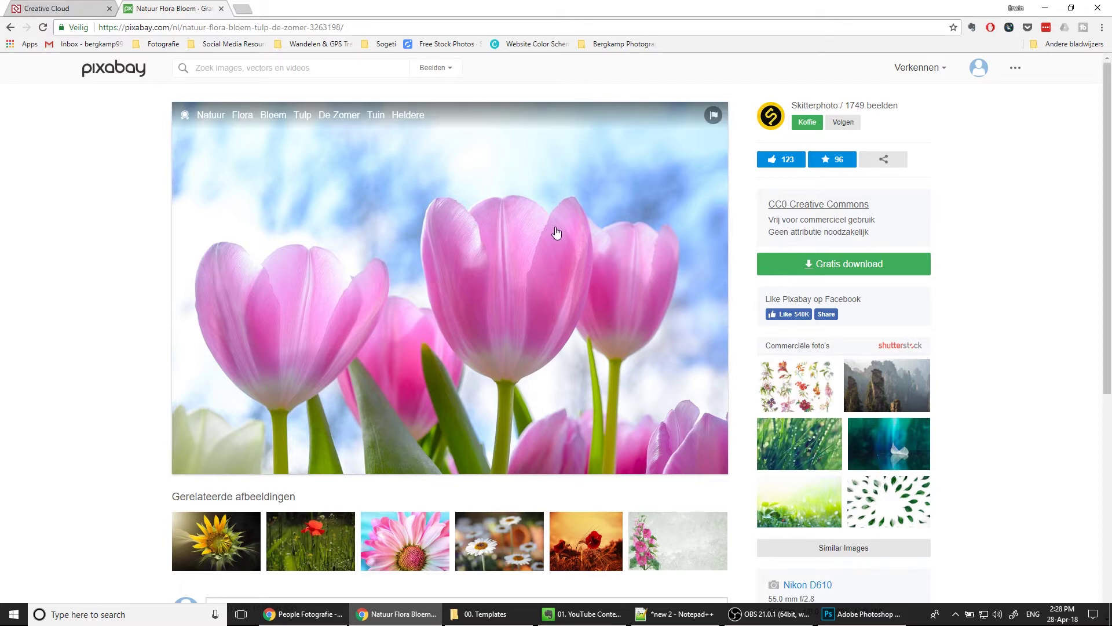
click(63, 8)
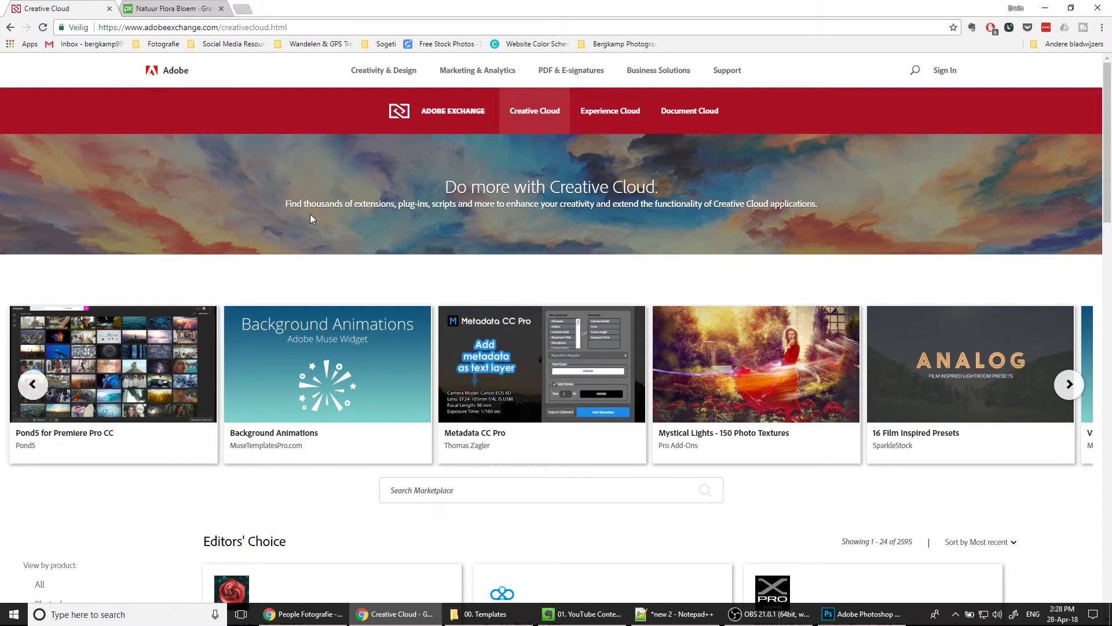
Return to the Adobe Exchange home page, open the Creative Cloud marketplace, and select its search field.
scroll(308, 207, down, 4)
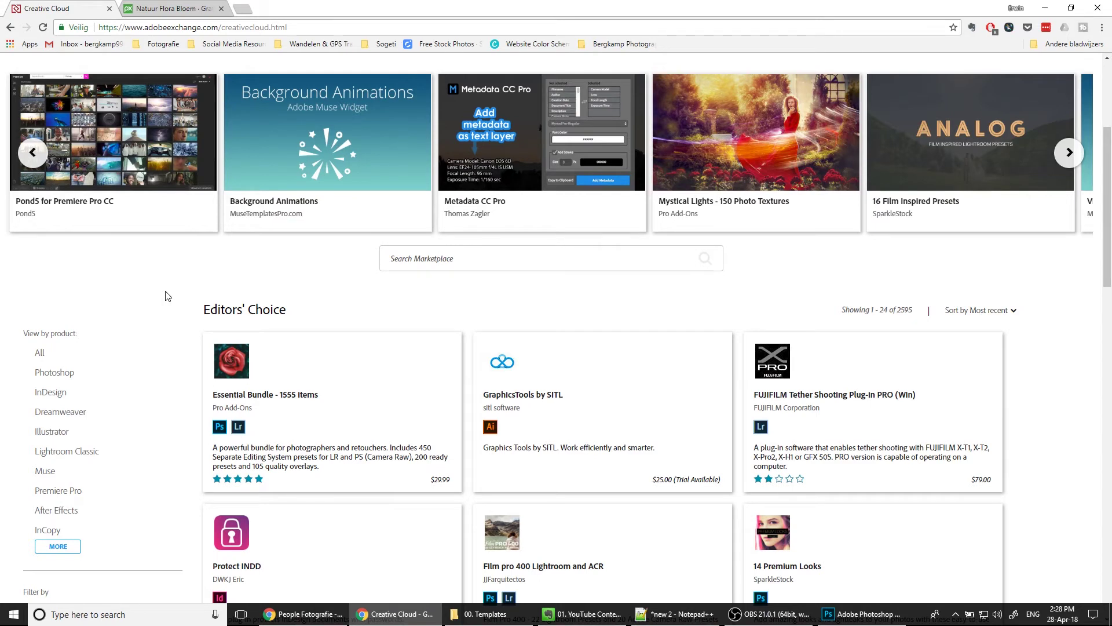
scroll(167, 296, down, 3)
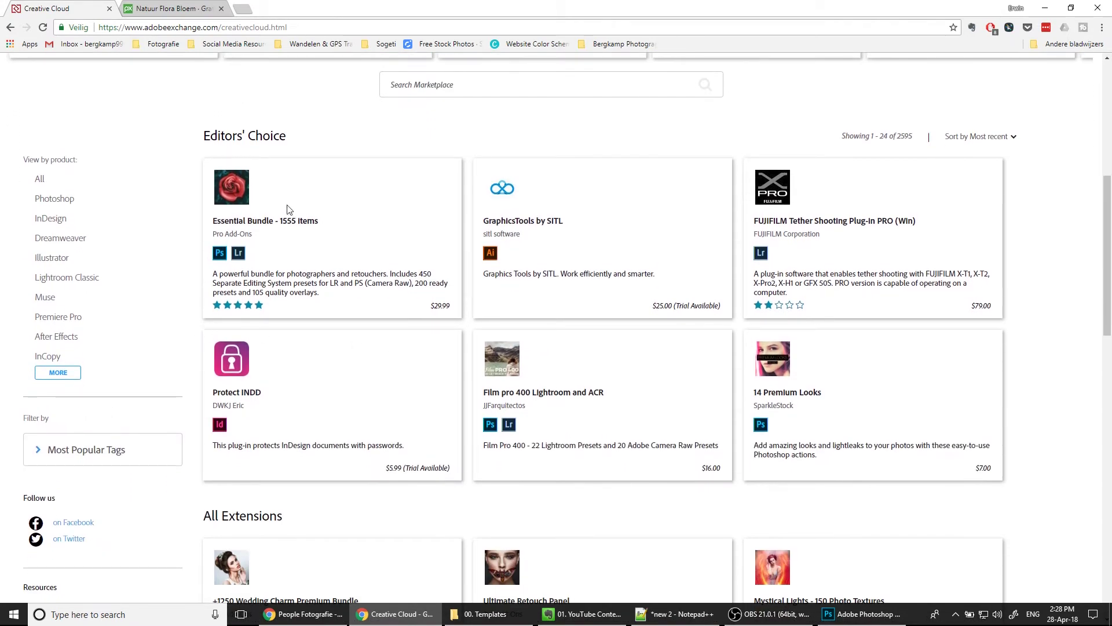
scroll(308, 315, down, 5)
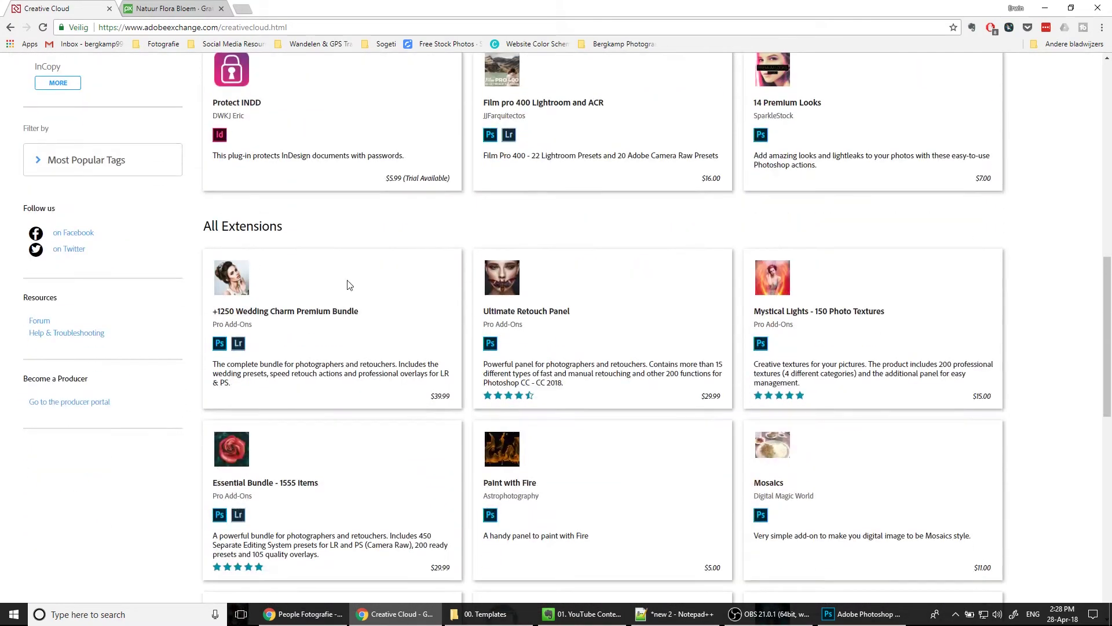
scroll(497, 228, down, 10)
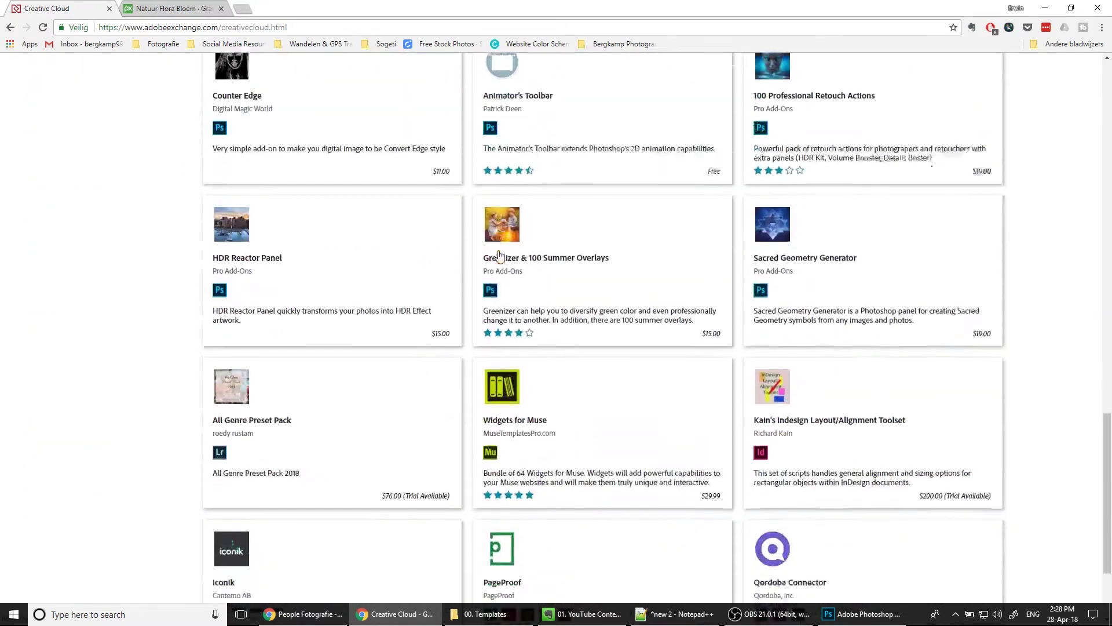
scroll(499, 255, up, 20)
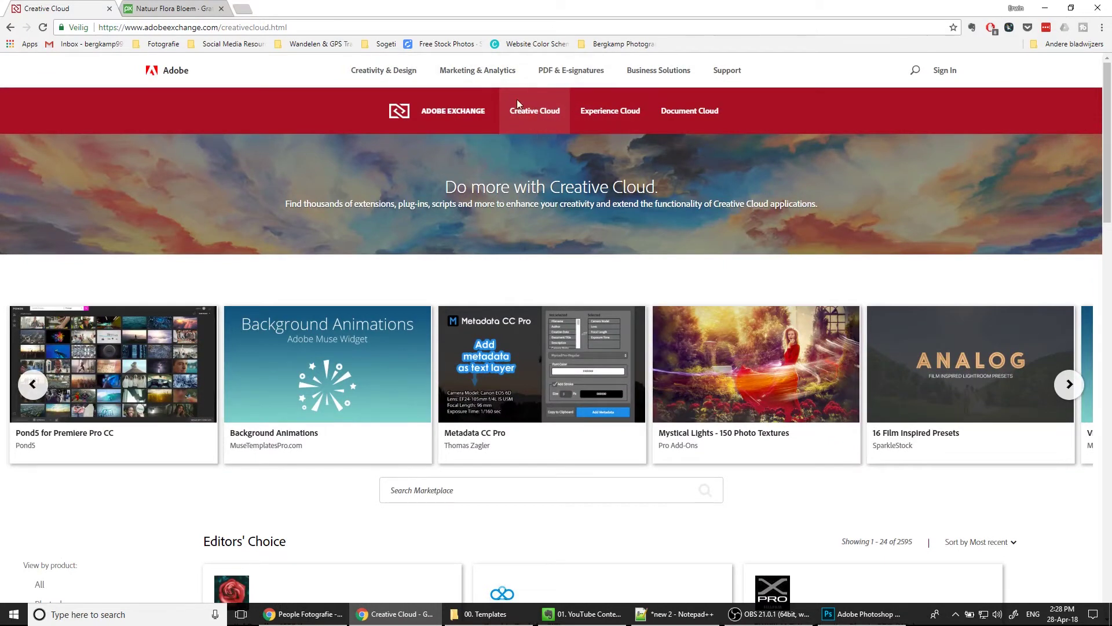
key(alt+Left)
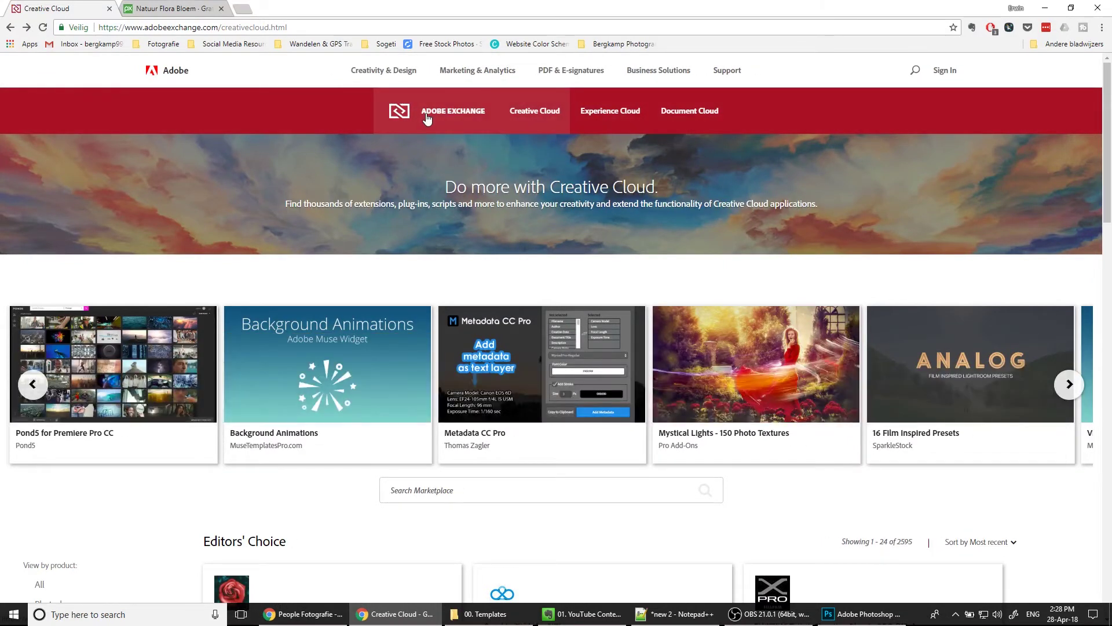
click(426, 114)
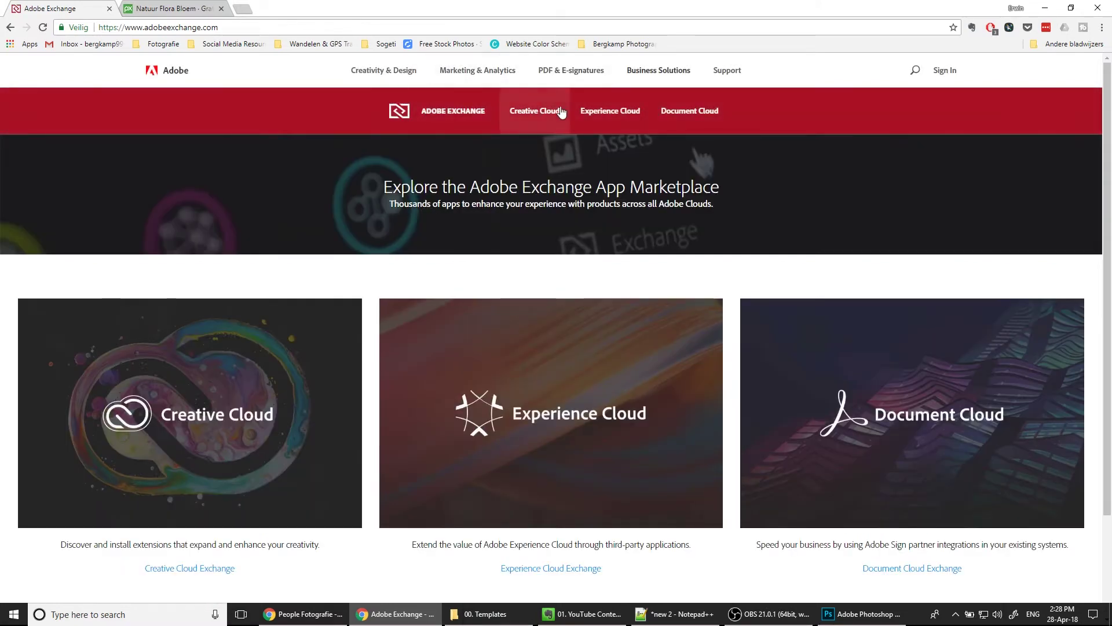
click(546, 113)
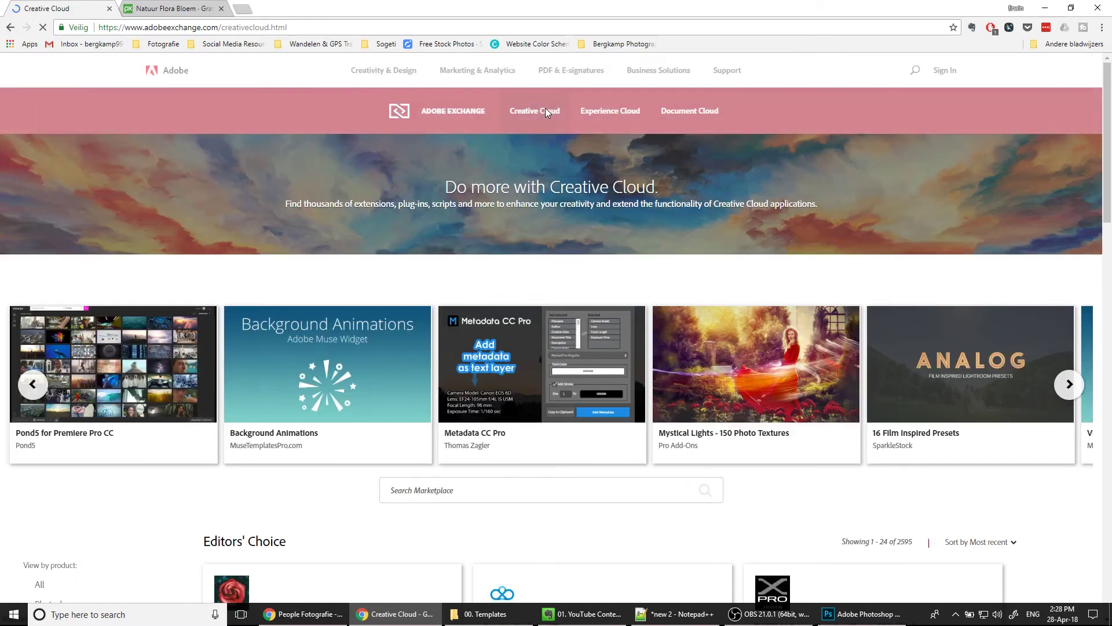
click(466, 491)
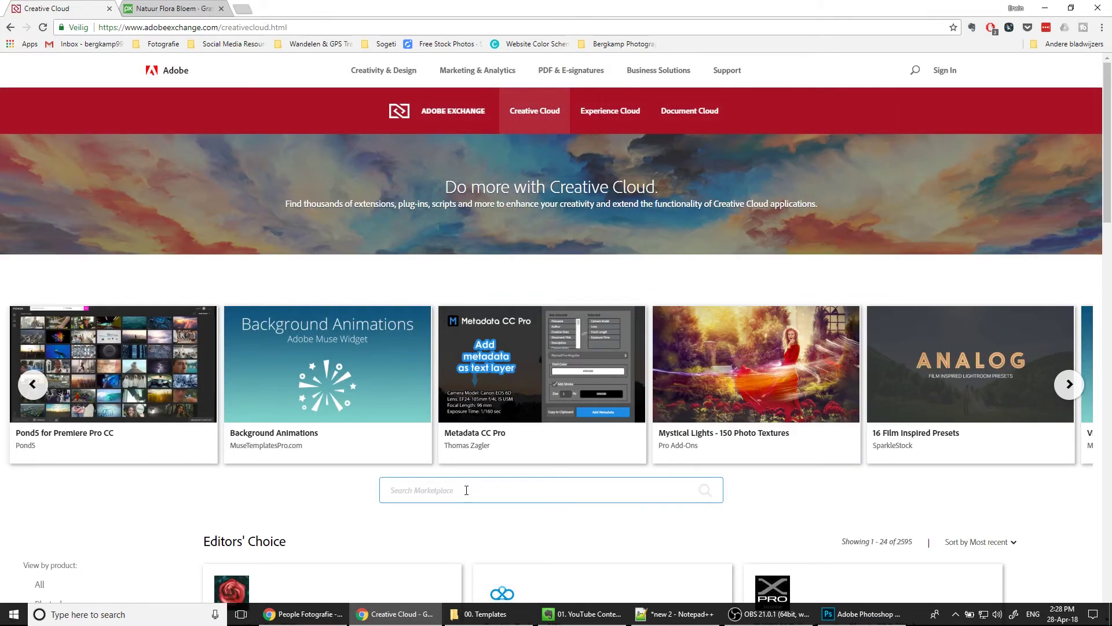
Search the marketplace for 'pixa' and open the Pixabay extension result.
text(pixabay)
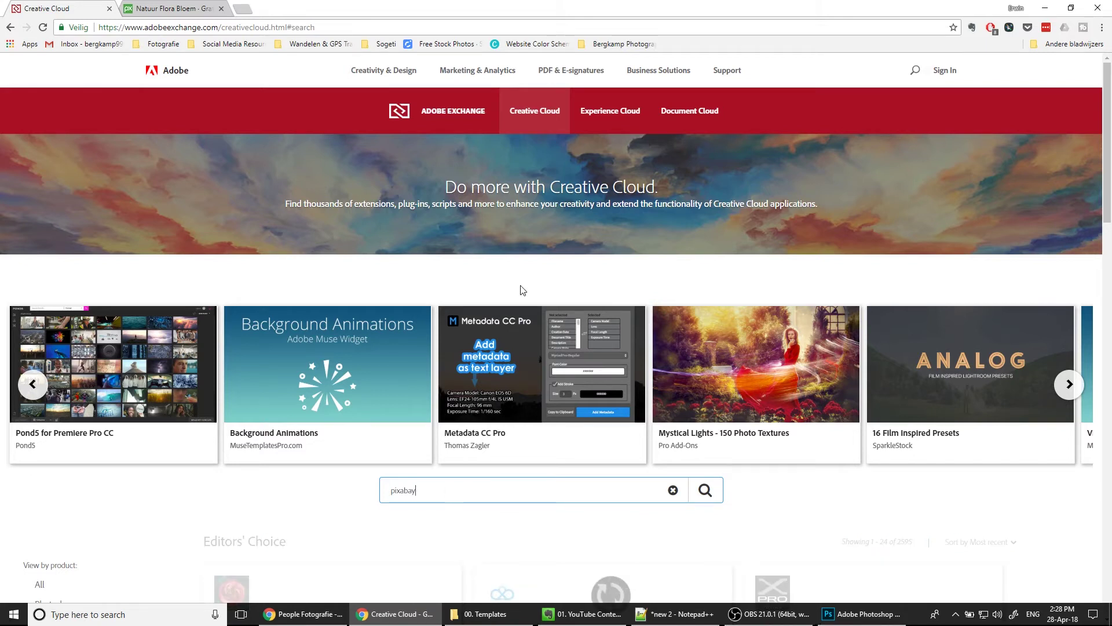
key(Return)
scroll(523, 291, down, 5)
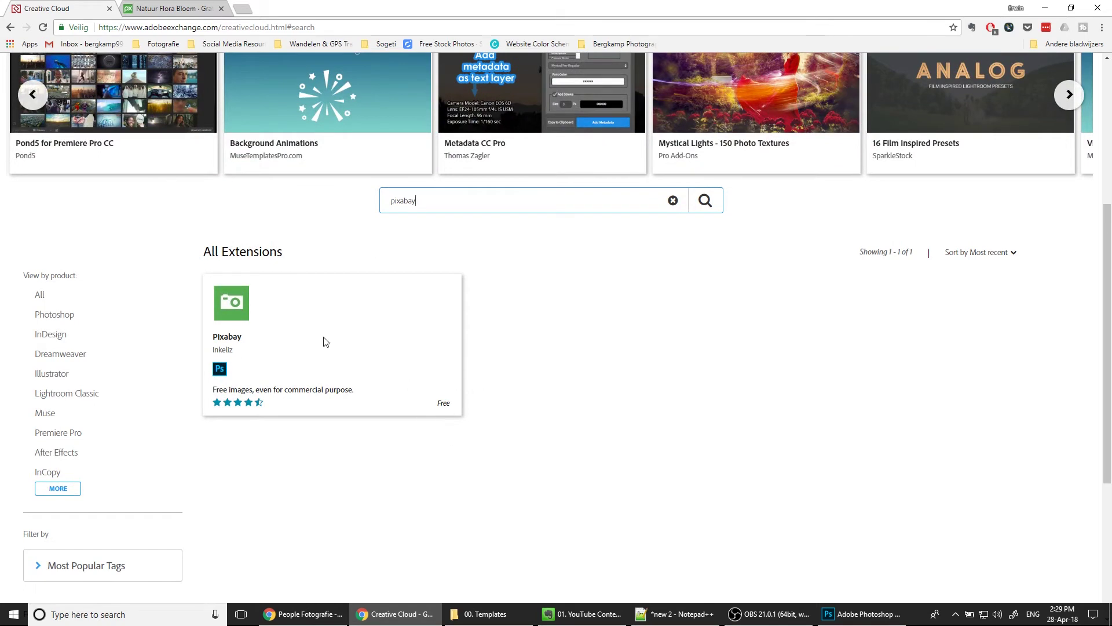
click(238, 311)
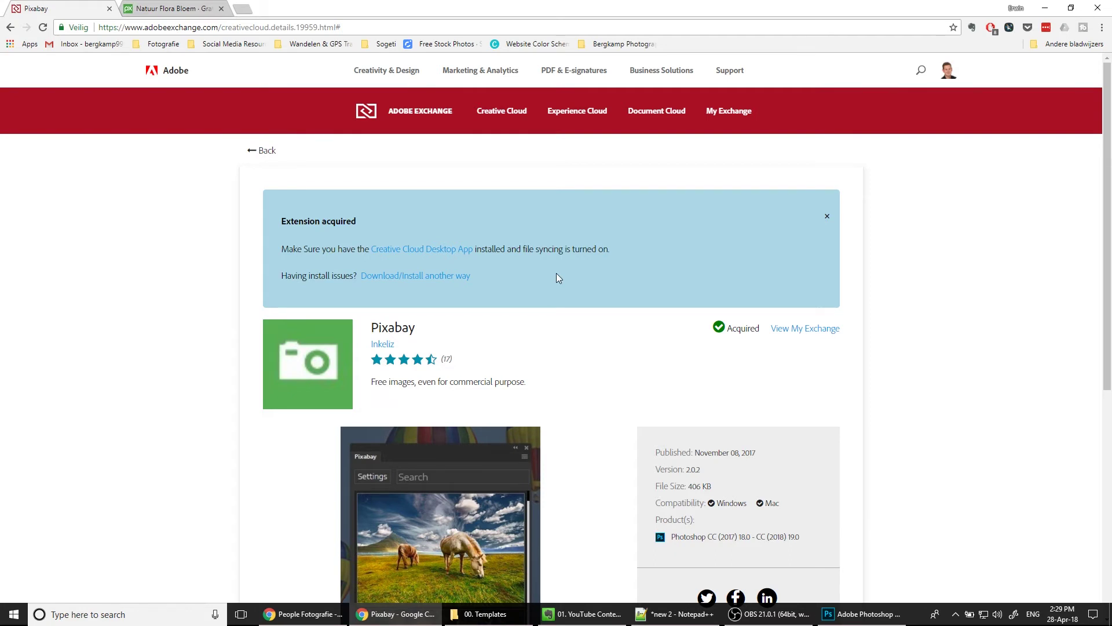
Acquire the free Pixabay extension and launch Creative Cloud from its desktop icon.
scroll(558, 278, down, 1)
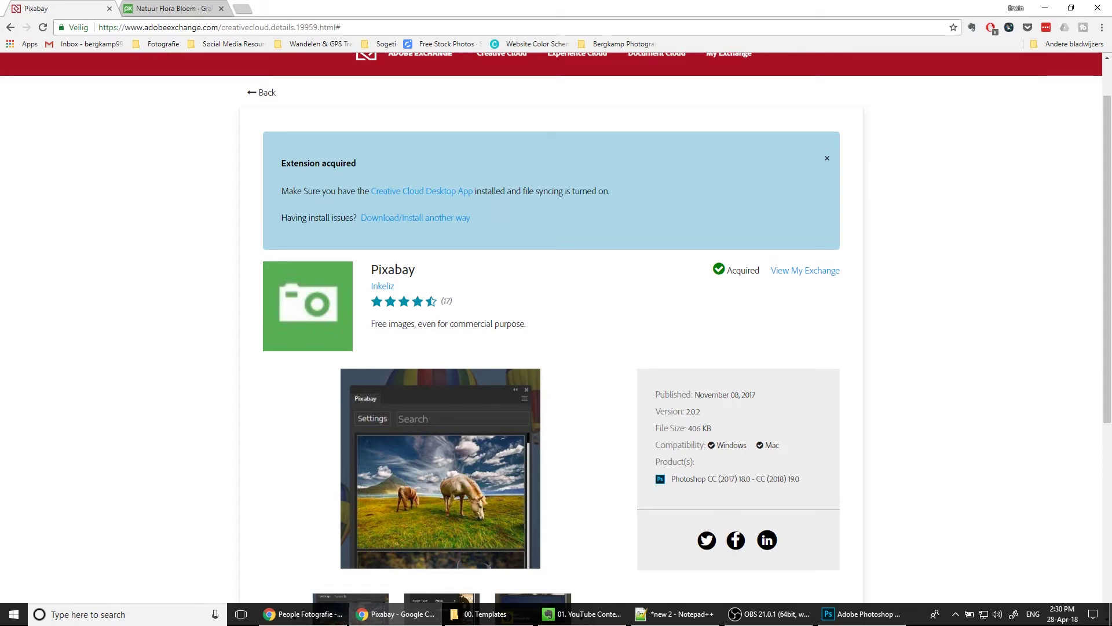
key(super+d)
double_click(1066, 174)
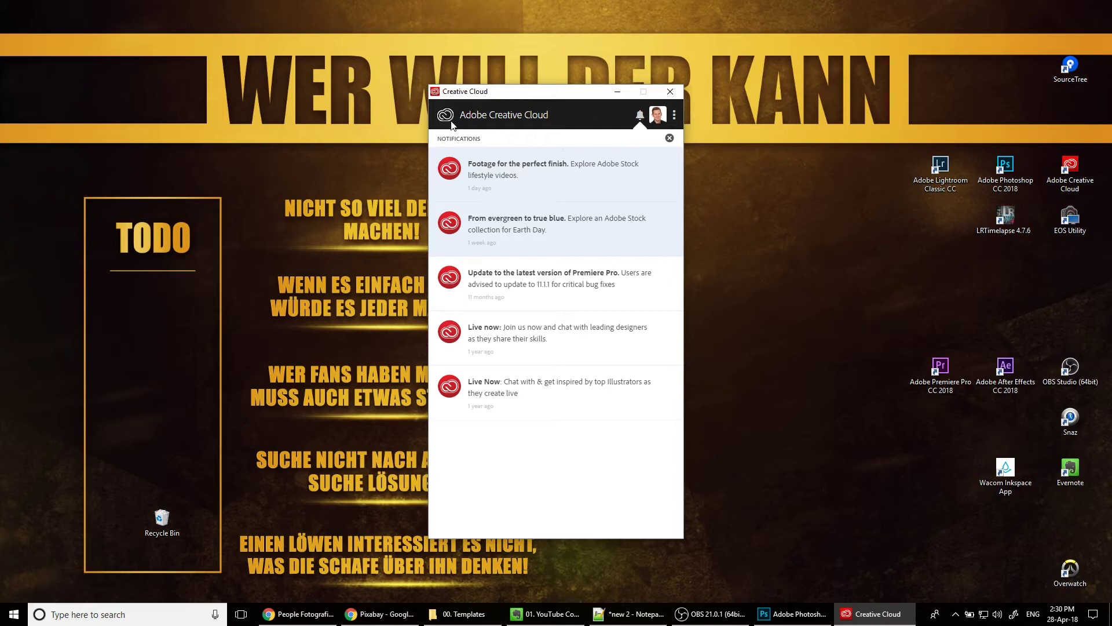
View Creative Cloud's installed apps, minimize it, and open Judith-1-bewerkt.tif in Photoshop.
click(670, 138)
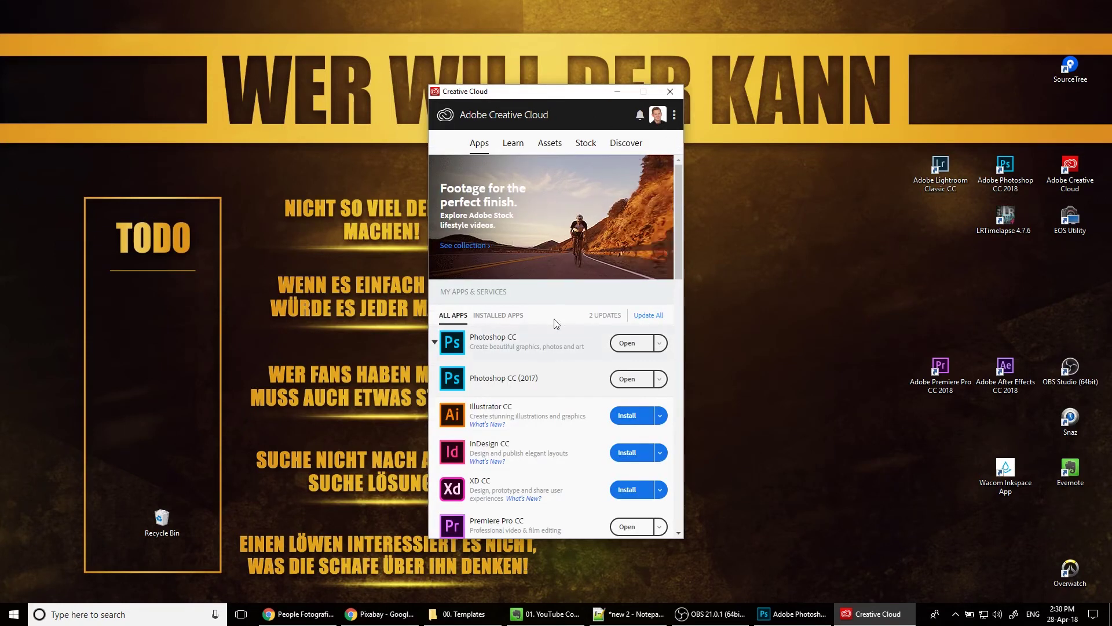
click(499, 316)
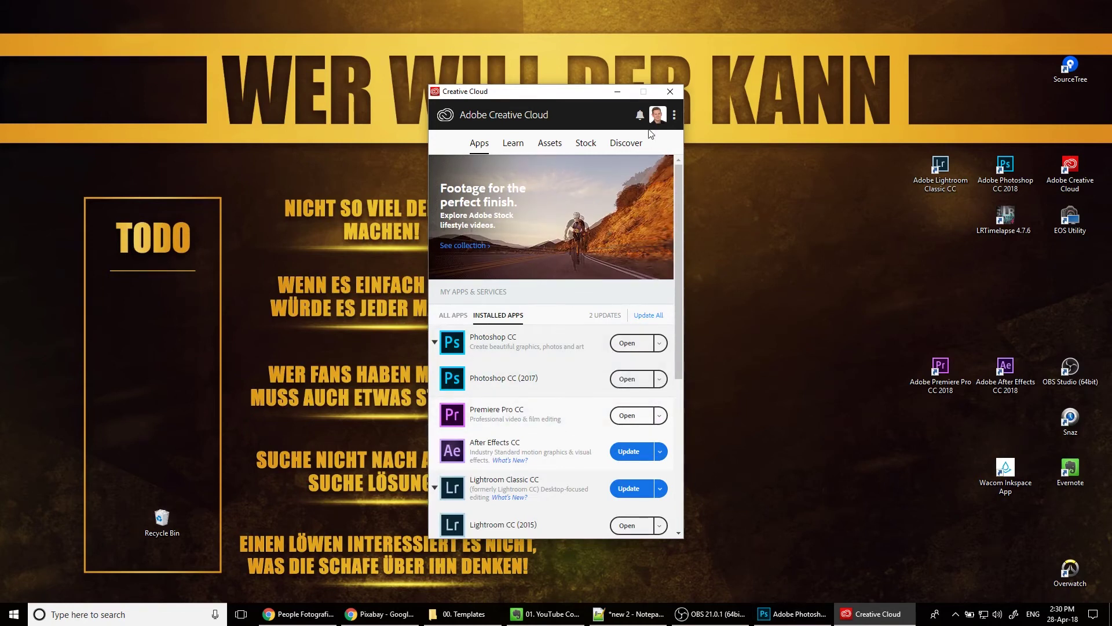
click(618, 91)
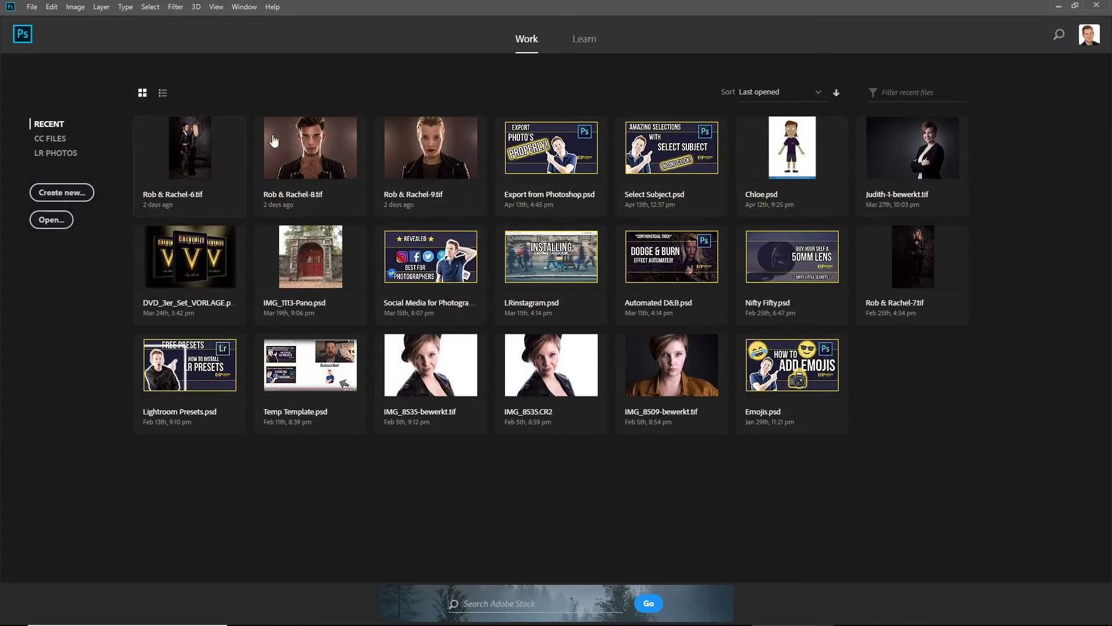
click(938, 175)
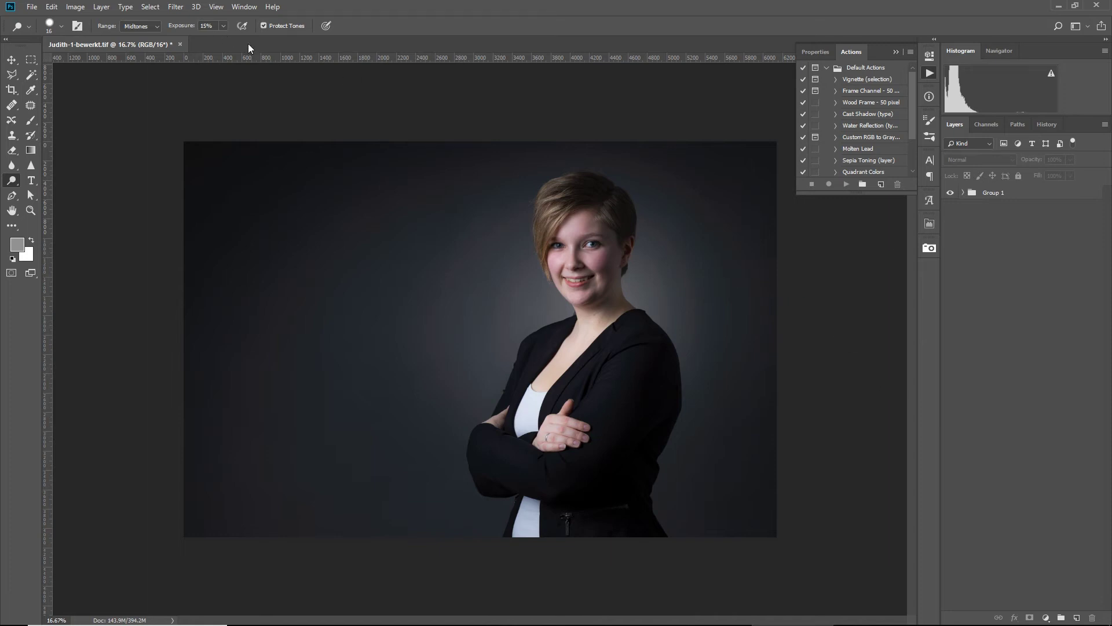
Open the Pixabay panel via Window > Extensions > Pixabay, collapsing and reopening it once.
click(244, 7)
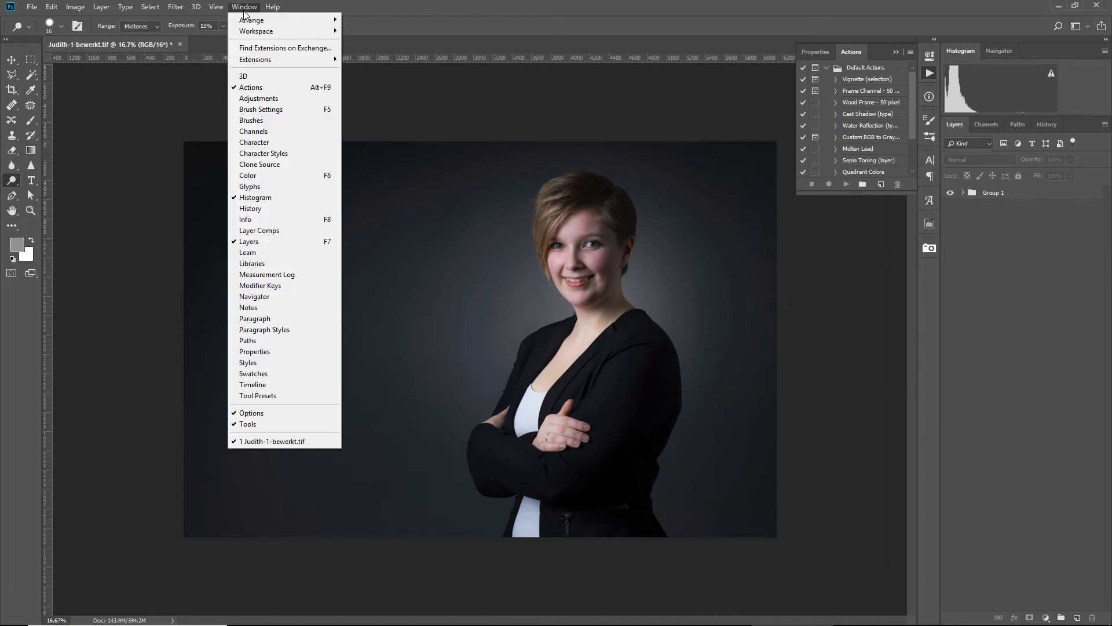
mouse_move(255, 60)
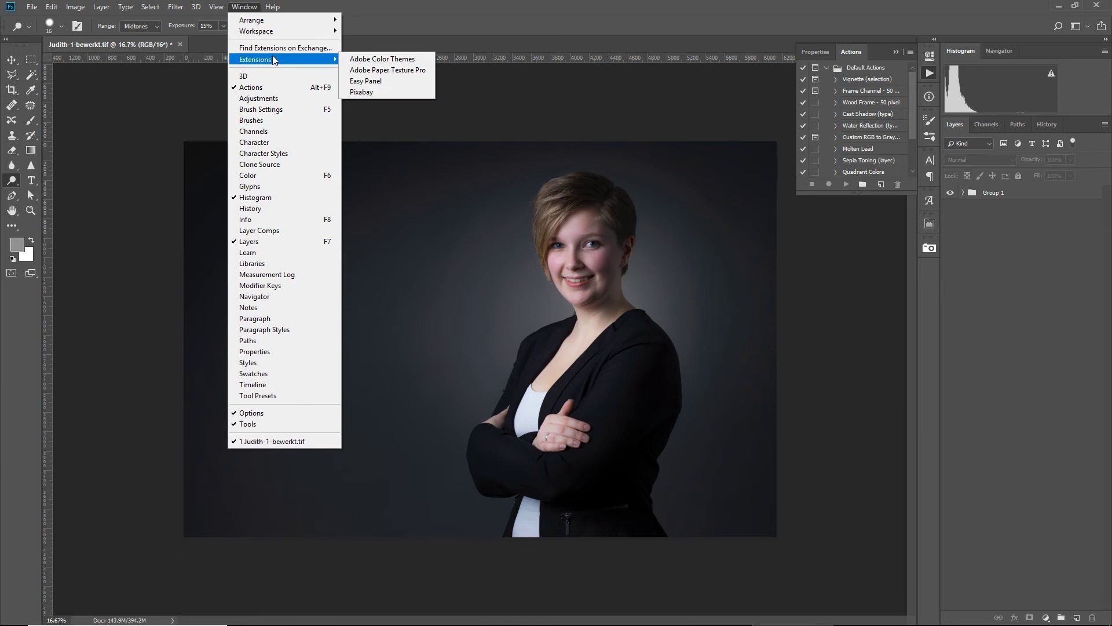
click(377, 92)
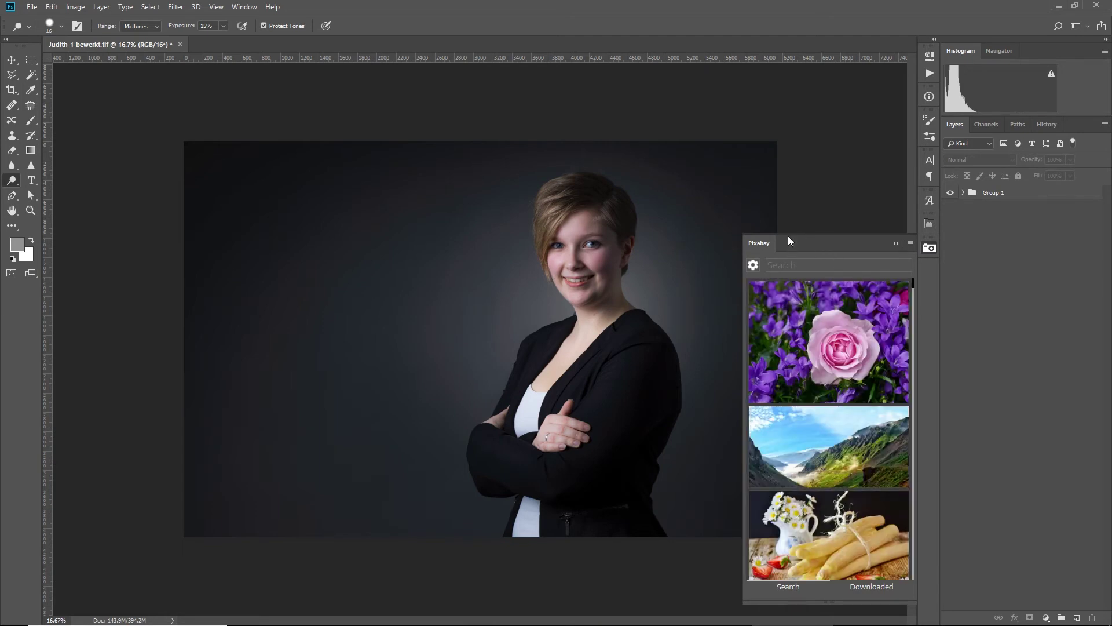
click(929, 248)
click(929, 248)
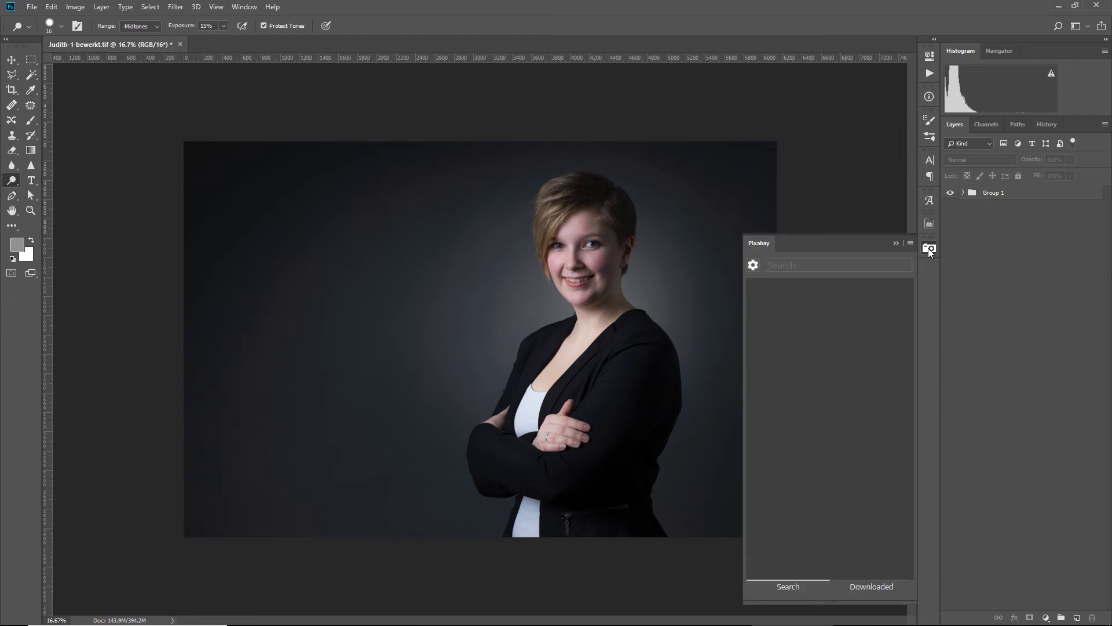
Search the Pixabay panel for 'background' and show the Milky Way photo's download options.
click(814, 268)
text(background)
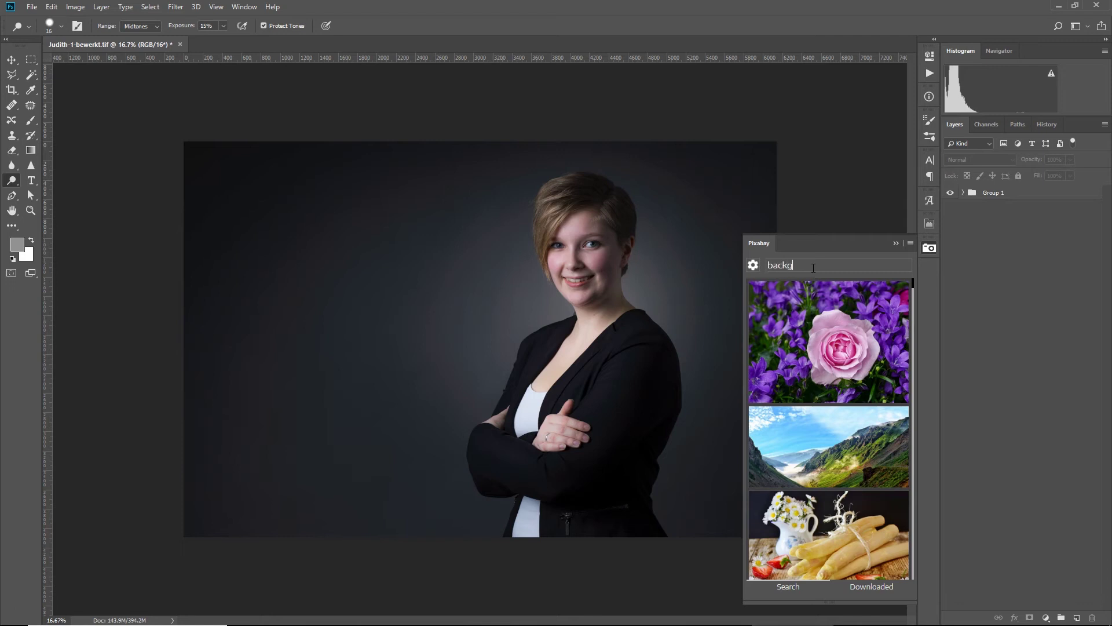
key(Return)
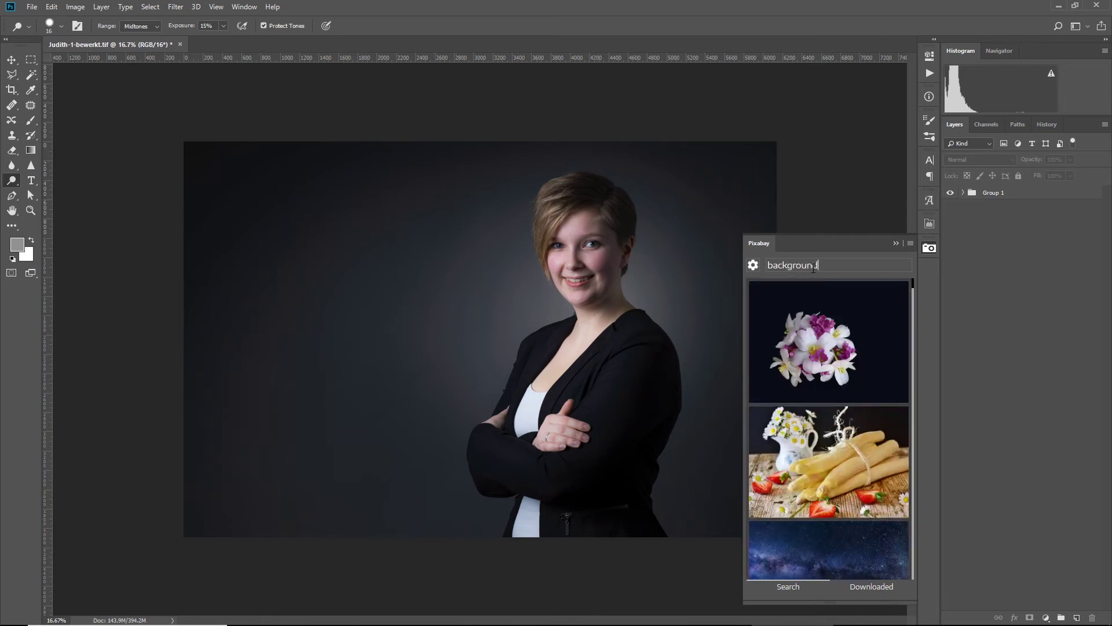
scroll(875, 358, down, 3)
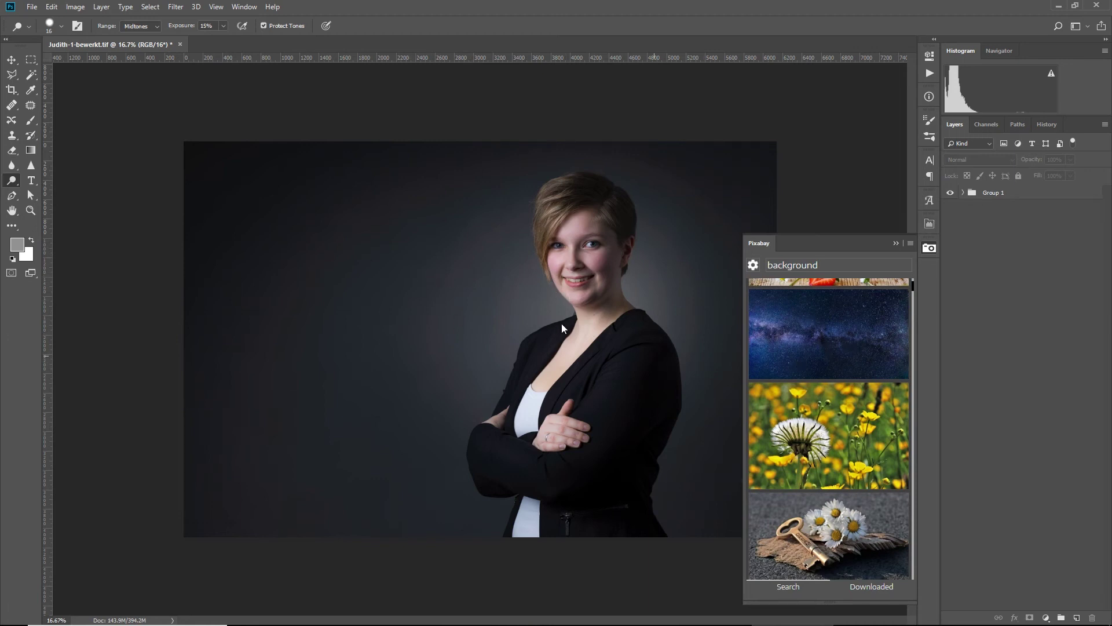
click(863, 399)
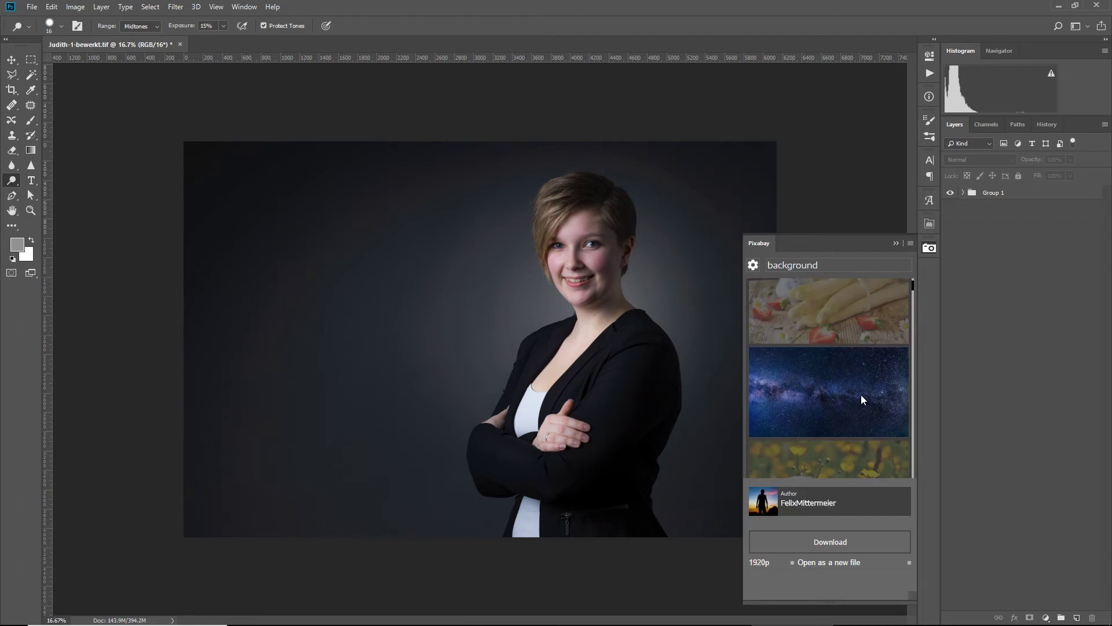
Download the 1920p Milky Way image and drag it onto the Judith portrait as Layer 3.
click(831, 541)
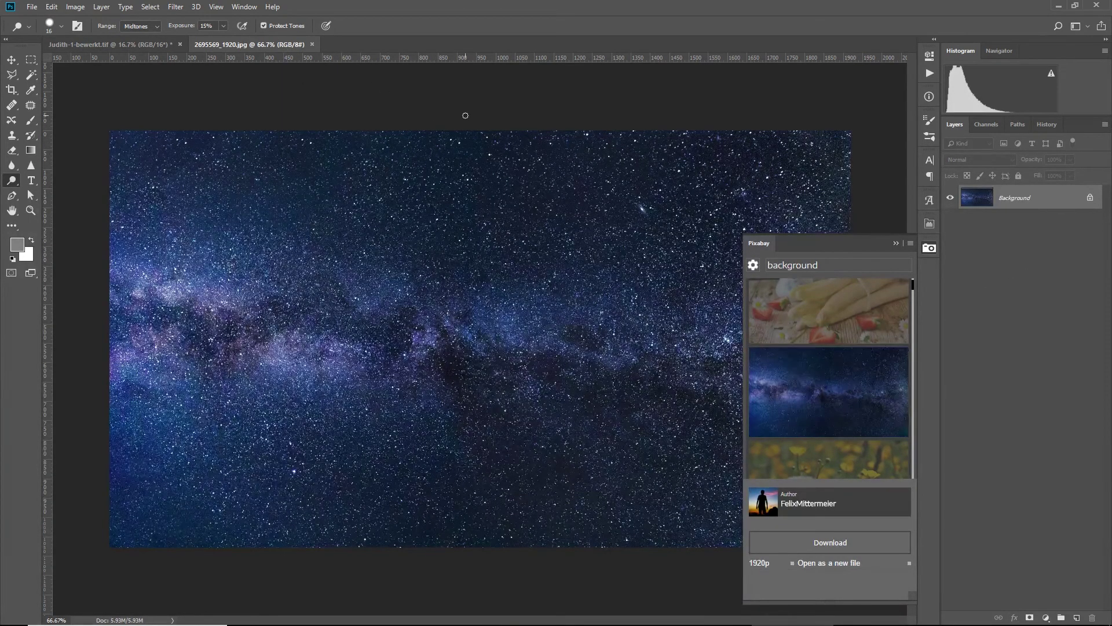
key(ctrl+a)
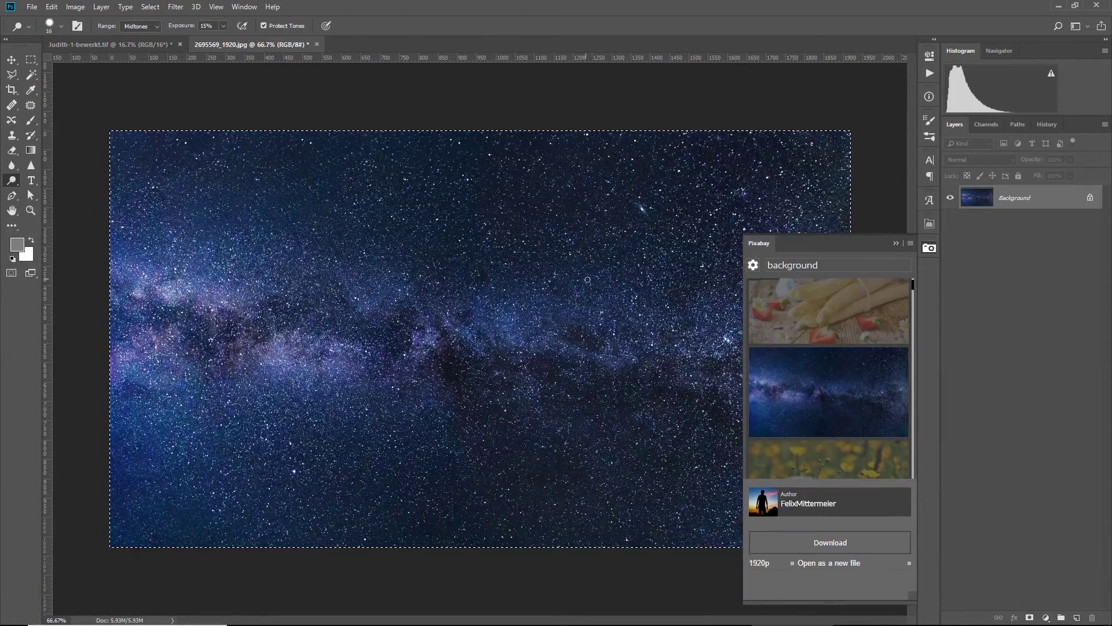
key(v)
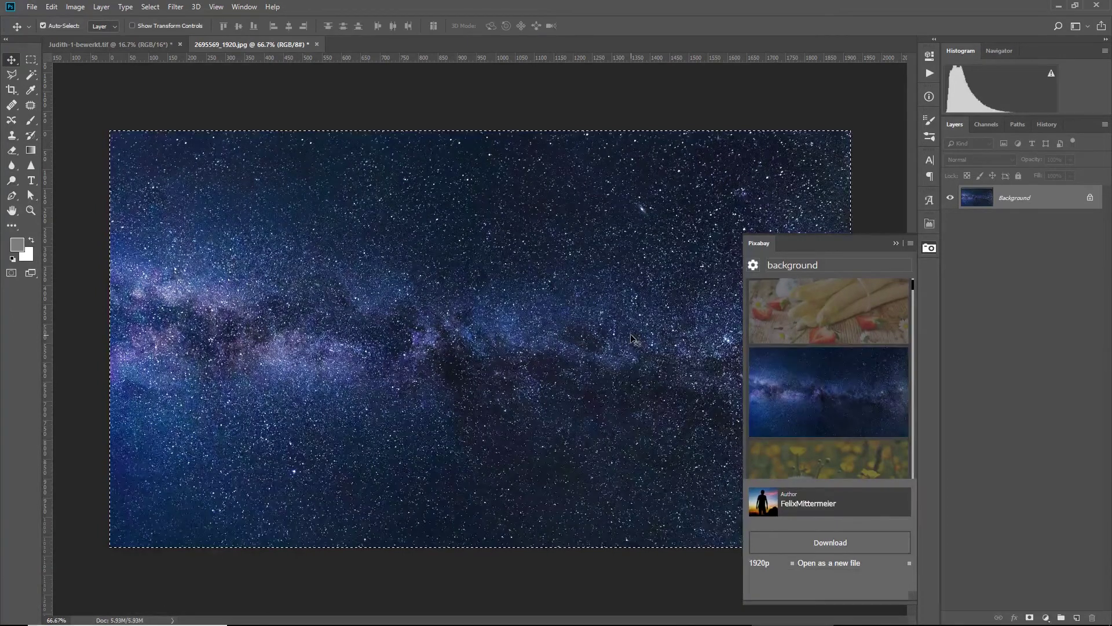
drag(632, 339, 415, 263)
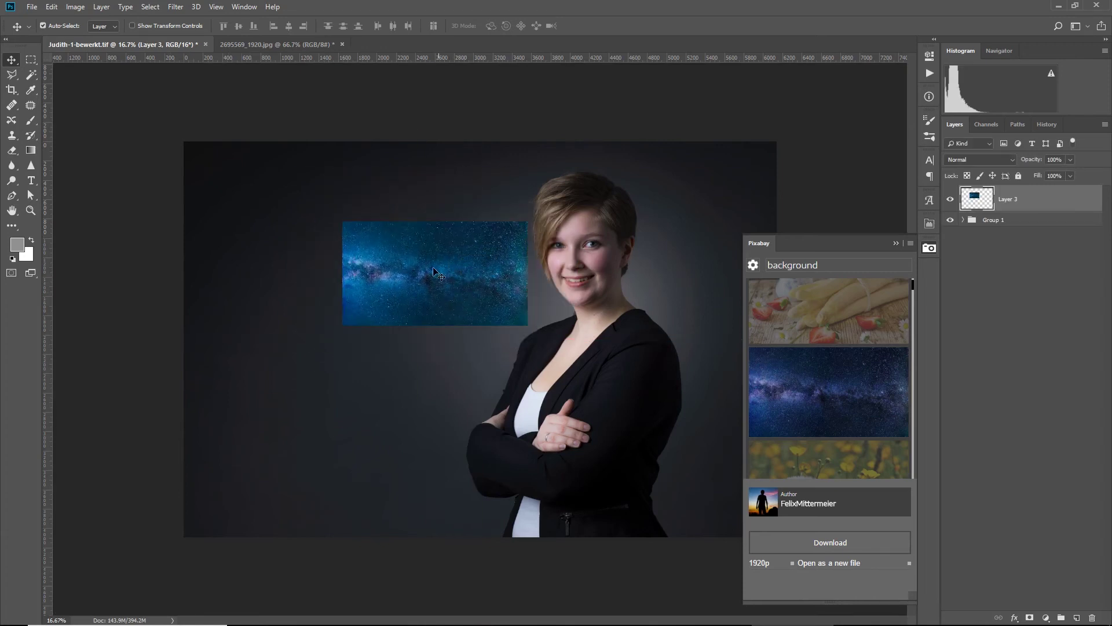
click(770, 566)
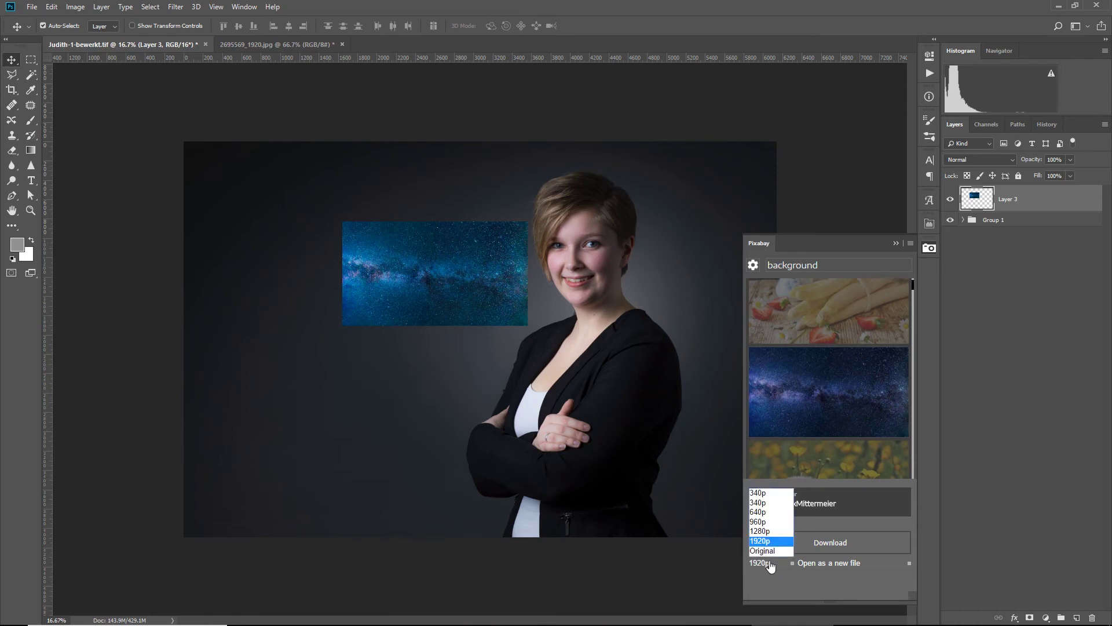
Download the Milky Way image at Original resolution and delete the low-resolution Layer 3.
click(771, 550)
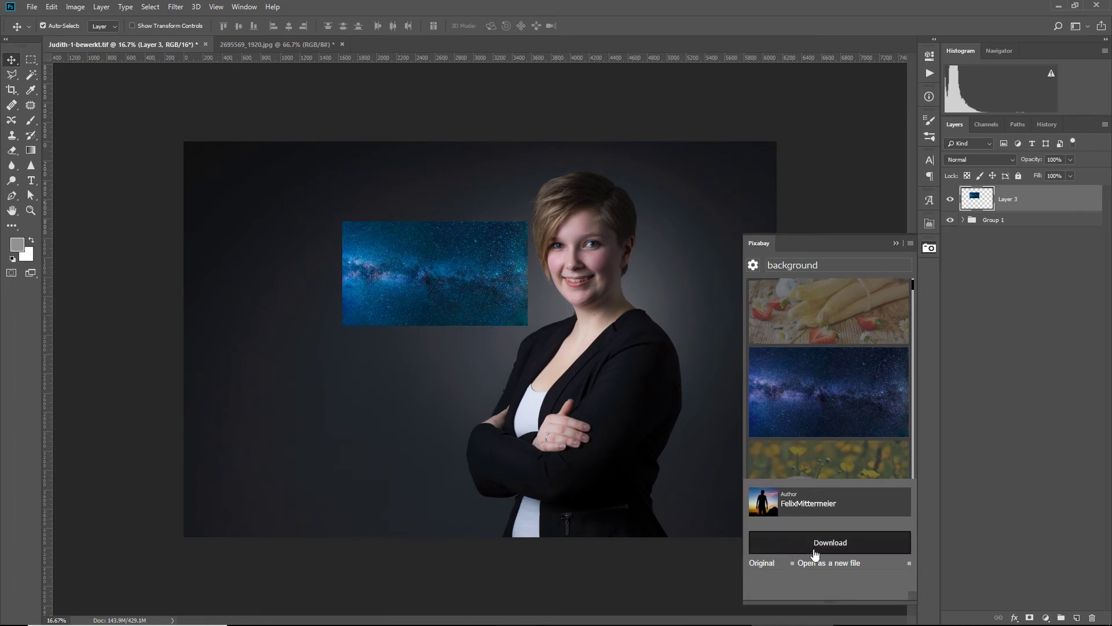
click(815, 551)
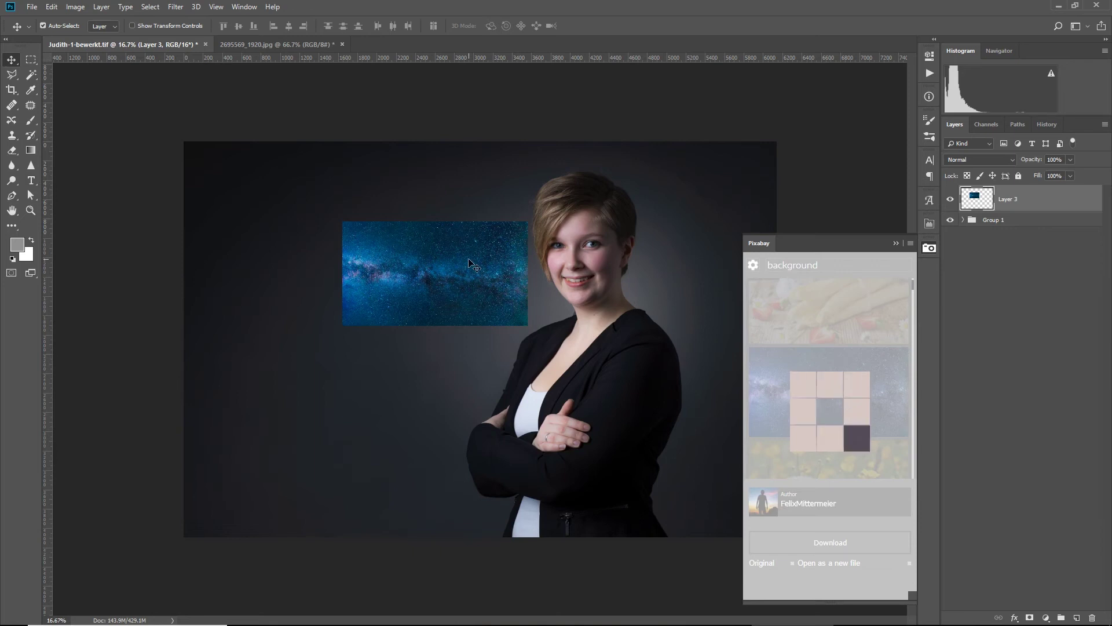
key(Delete)
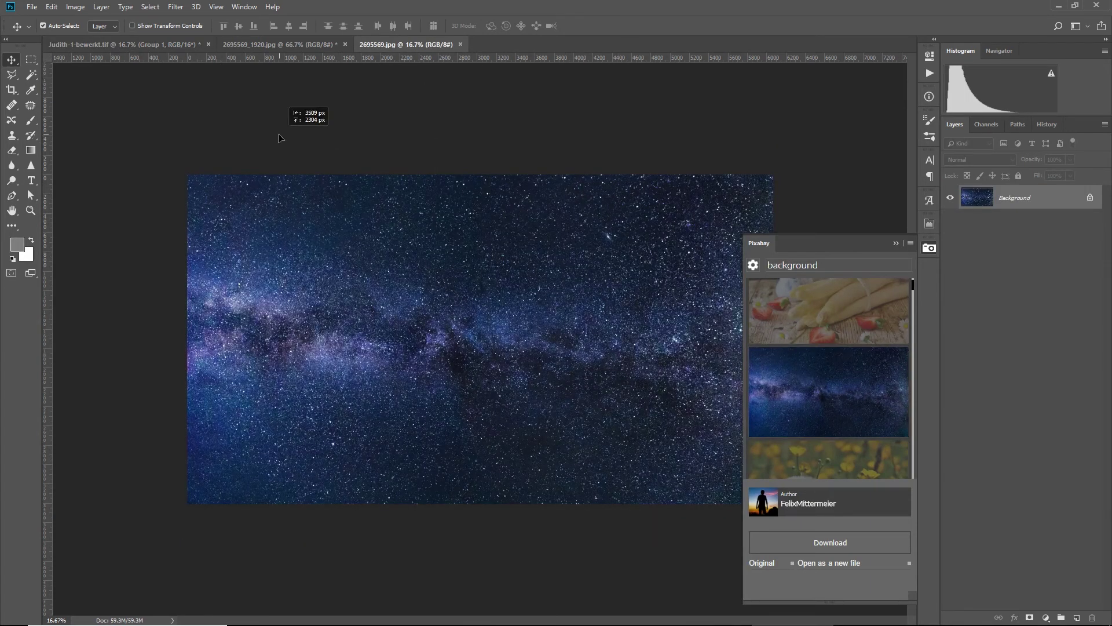
Drag the full-size Milky Way image onto the portrait, accept the bit-depth conversion, and position it.
click(146, 44)
drag(146, 45, 425, 311)
click(541, 244)
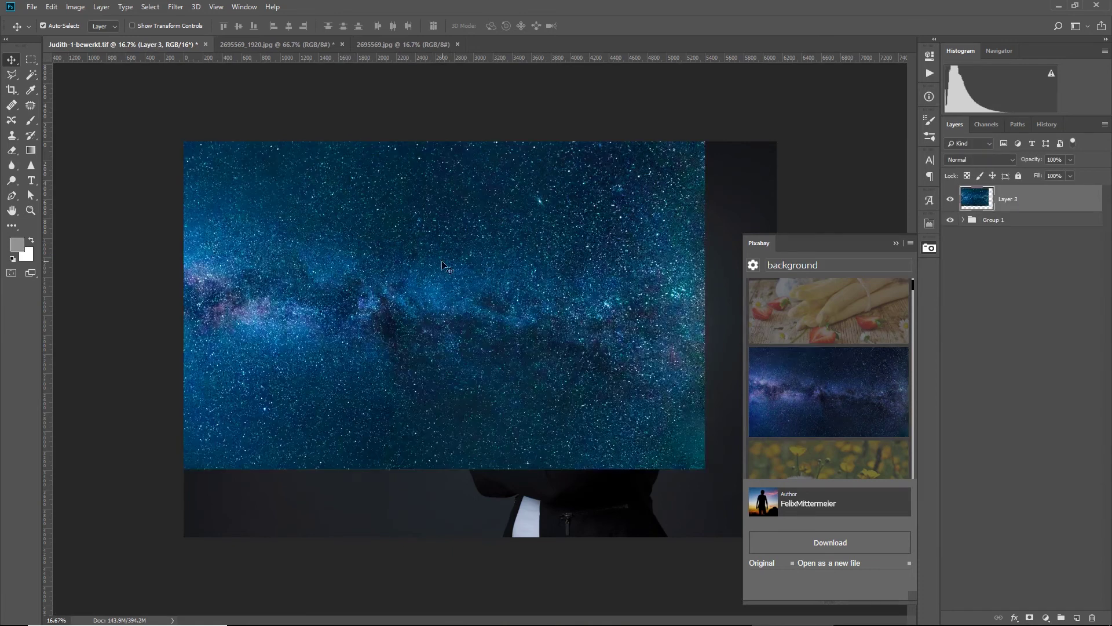
drag(440, 260, 482, 256)
key(ctrl+t)
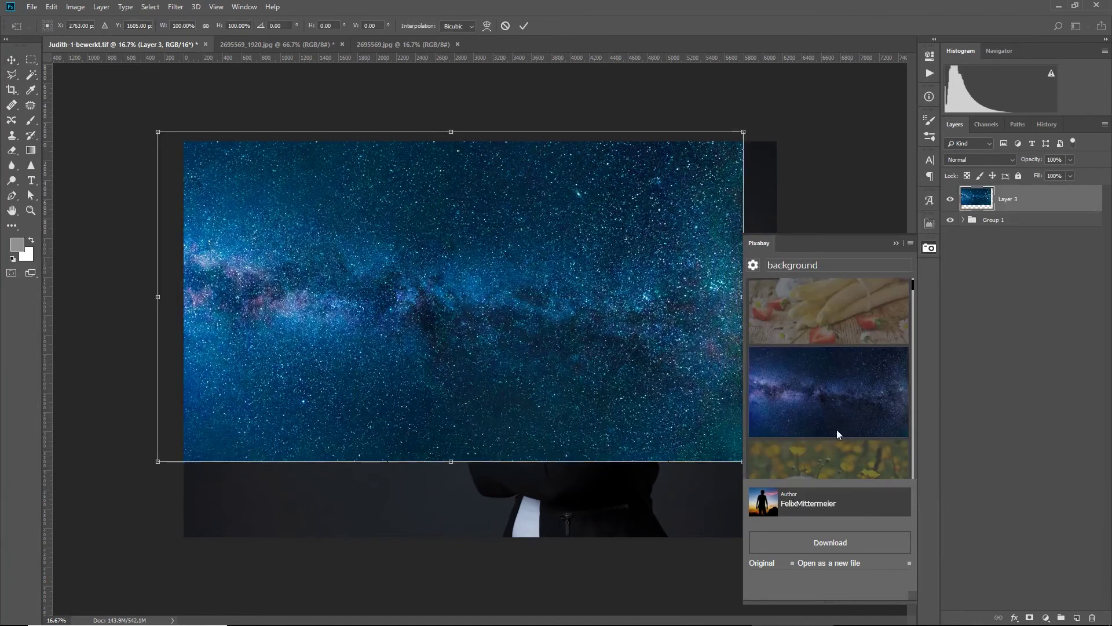
Close the Pixabay panel and scale the star layer up to cover the whole portrait.
click(930, 250)
drag(743, 461, 860, 578)
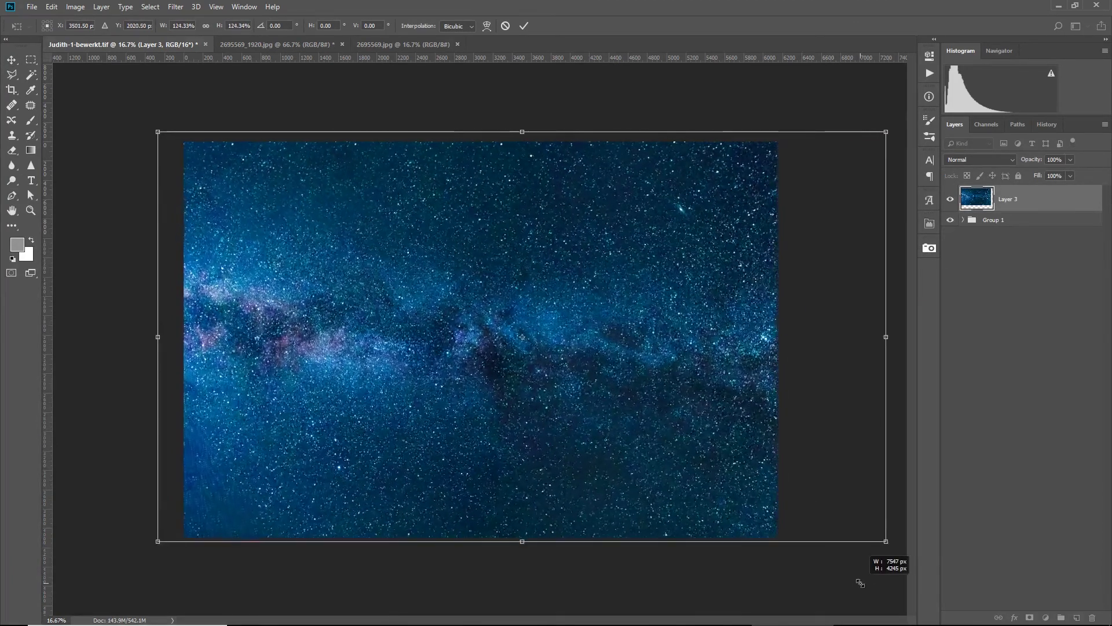
drag(681, 398, 666, 402)
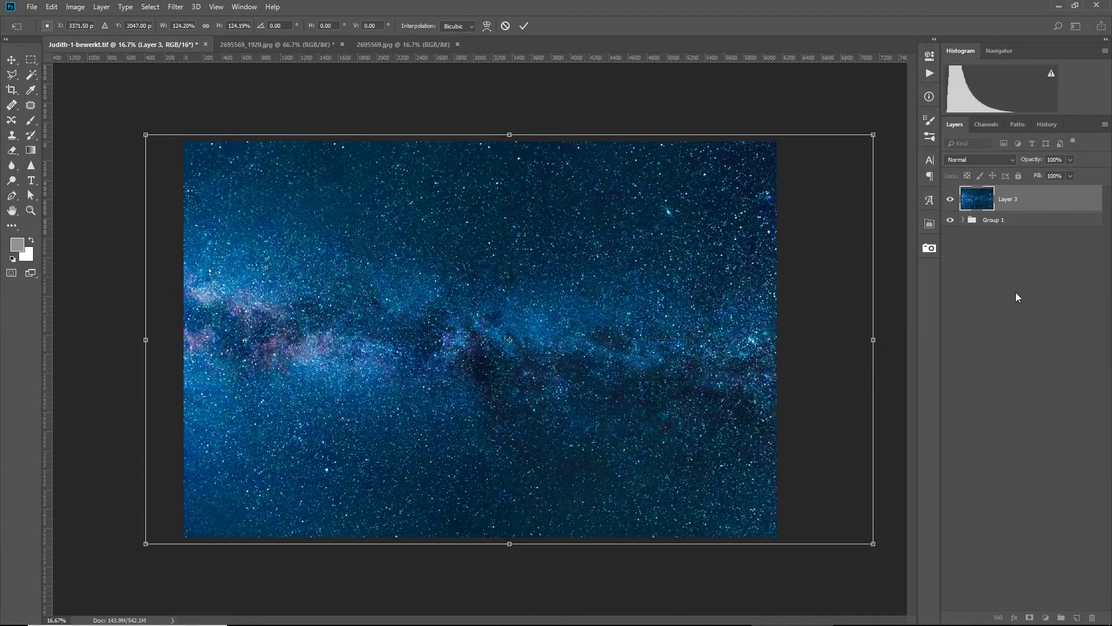
After trying Overlay, set the star layer's blend mode to Soft Light and commit the resize.
click(984, 159)
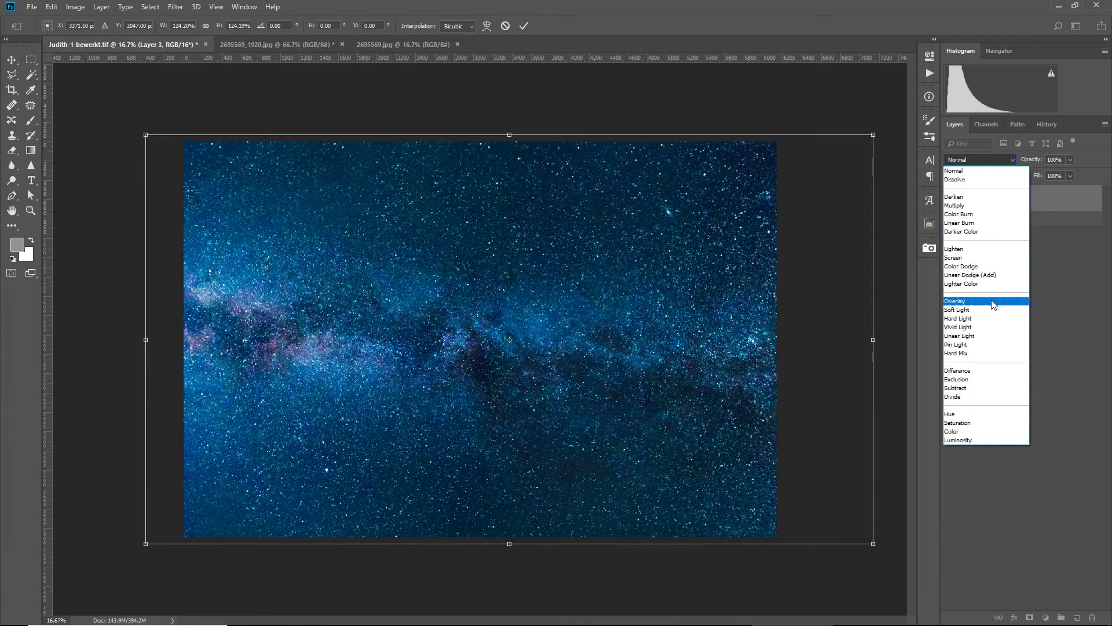
click(992, 302)
click(974, 161)
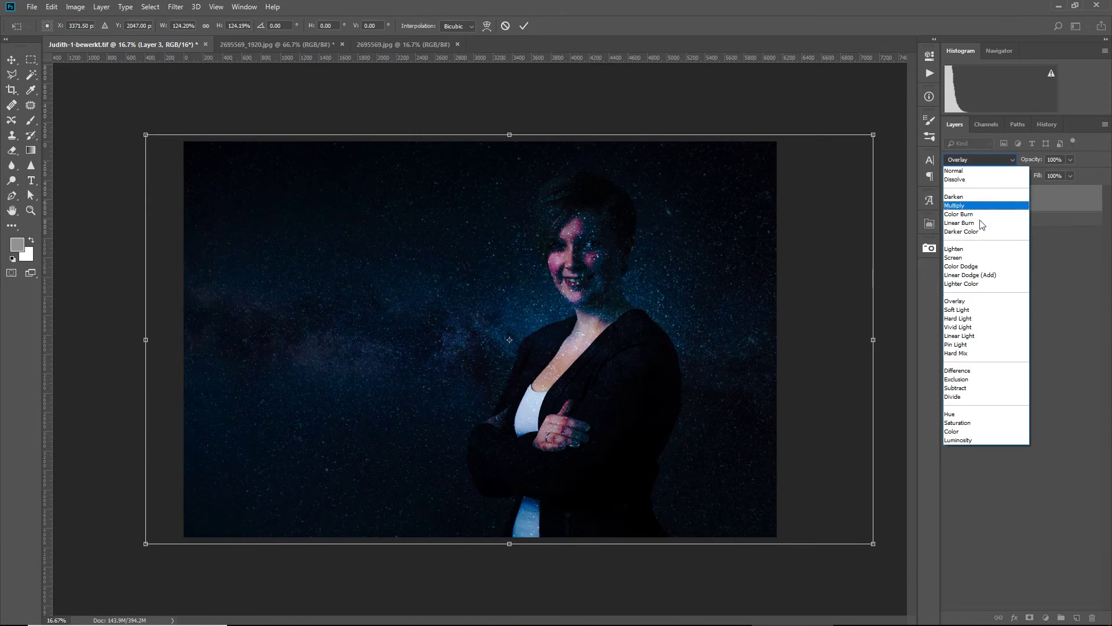
click(979, 308)
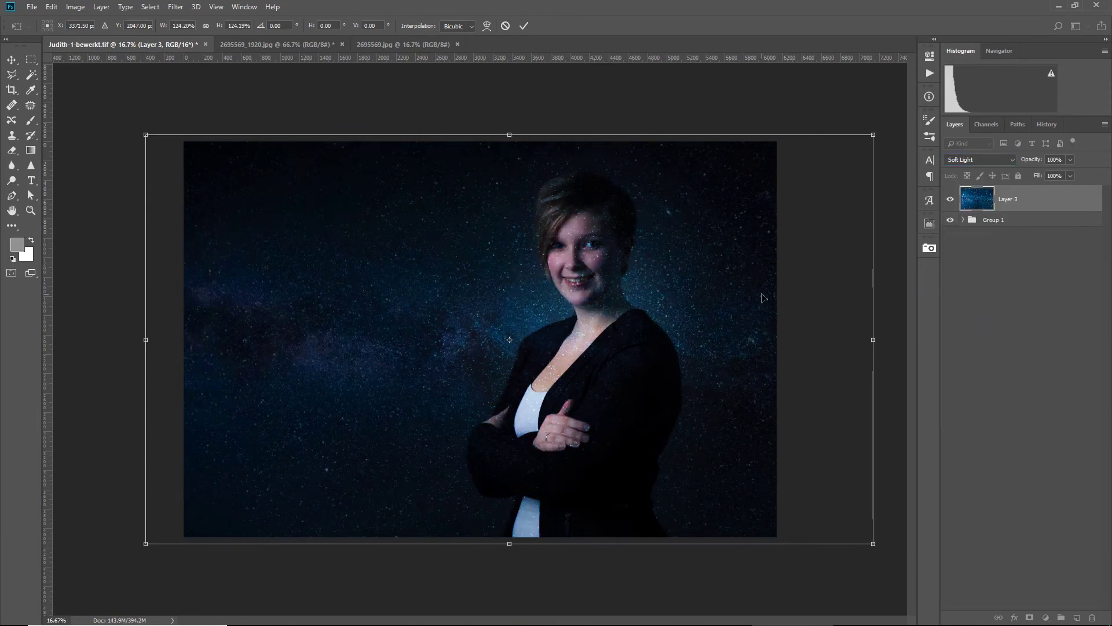
key(Return)
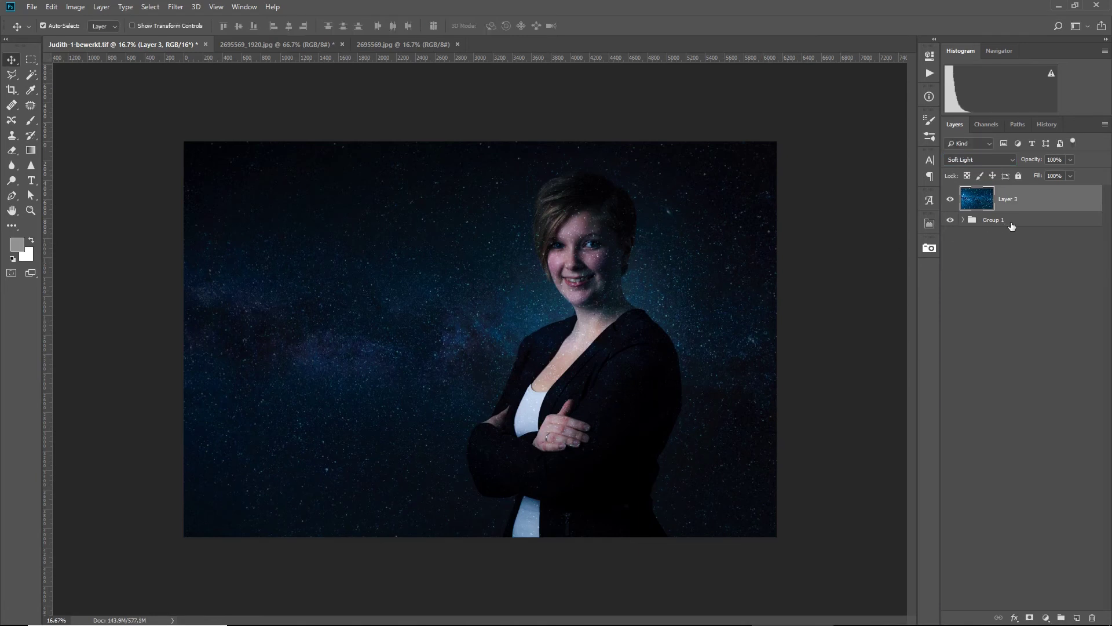
Reopen the Pixabay panel and scroll down through its featured stock photo feed.
click(933, 251)
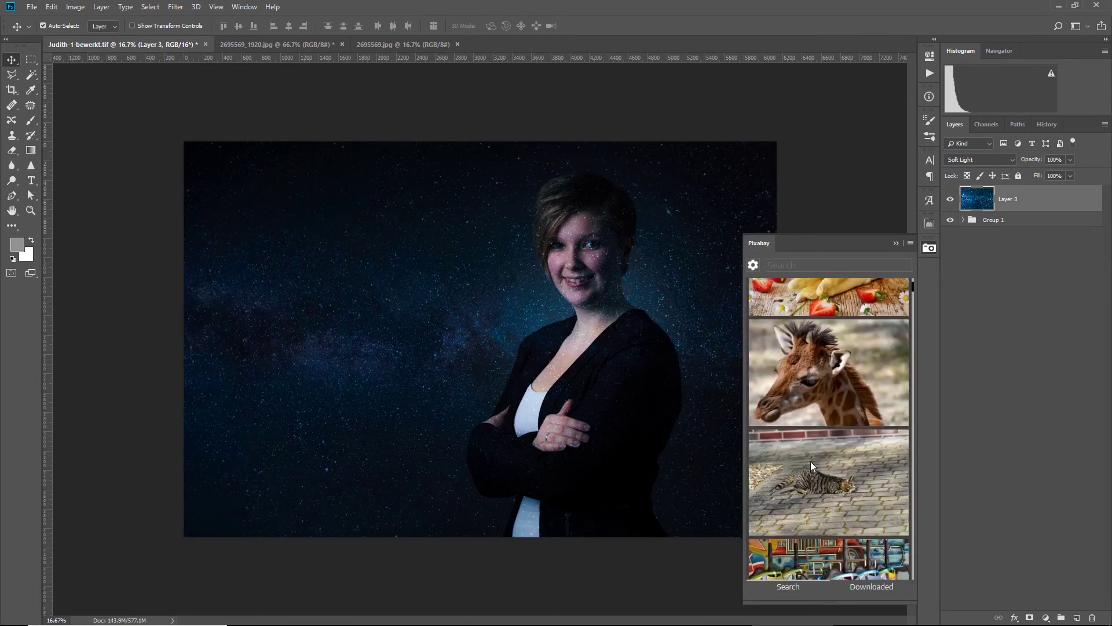
scroll(842, 402, down, 10)
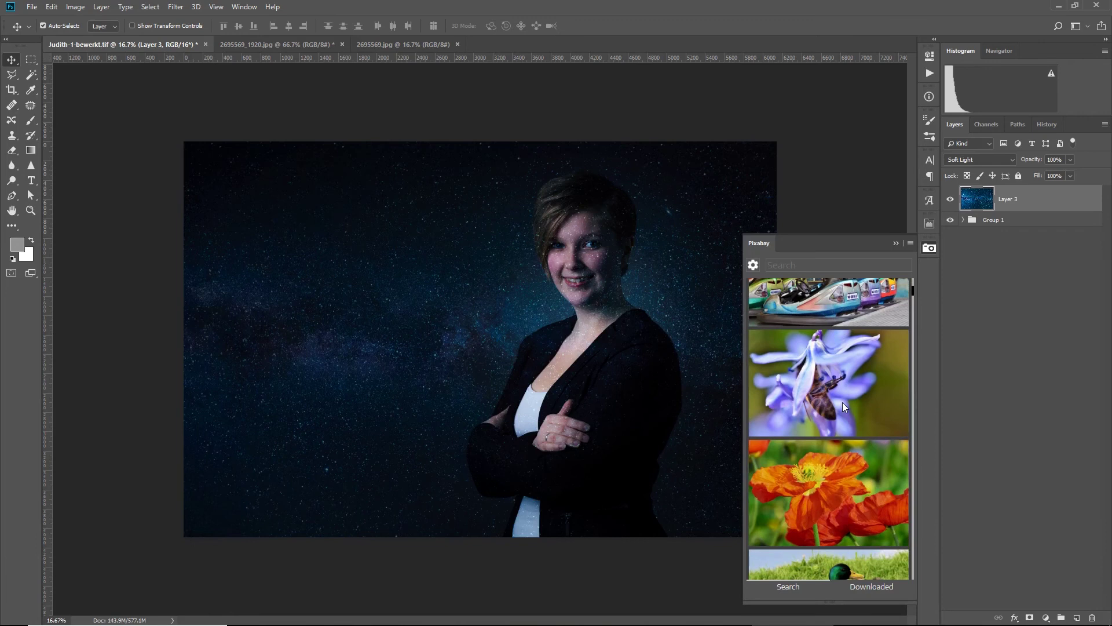
scroll(843, 402, down, 8)
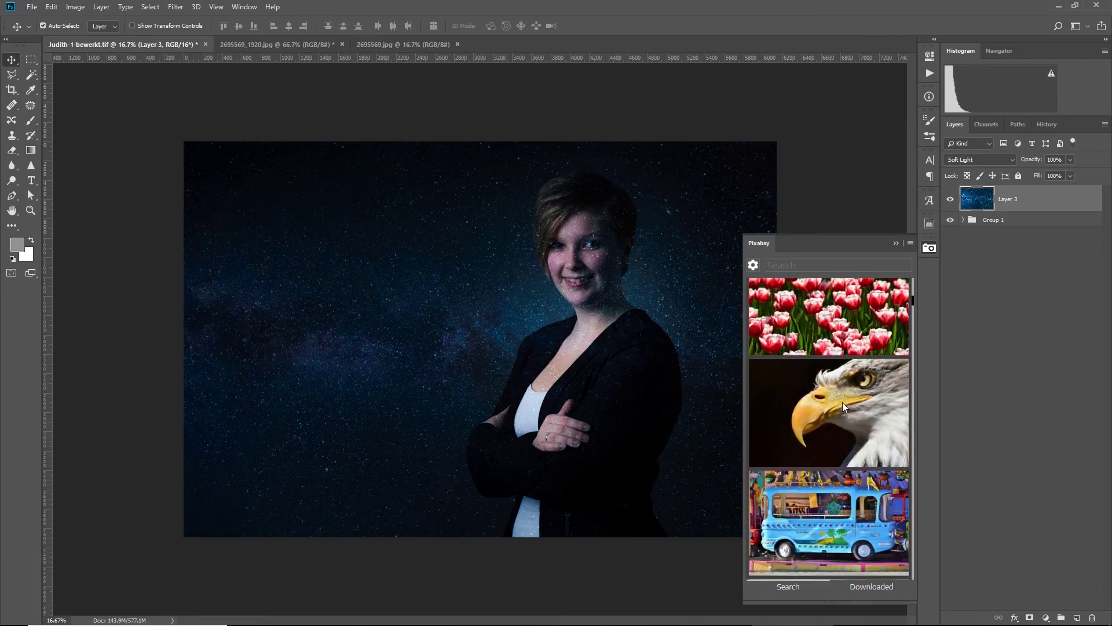
scroll(858, 352, down, 5)
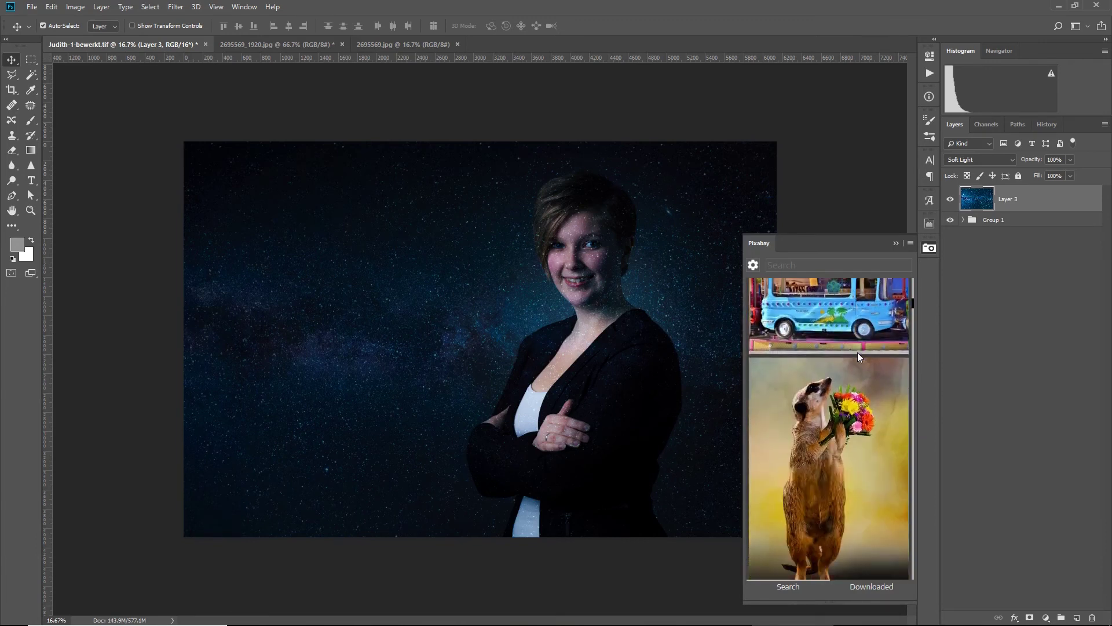
scroll(830, 417, down, 3)
scroll(830, 417, down, 3)
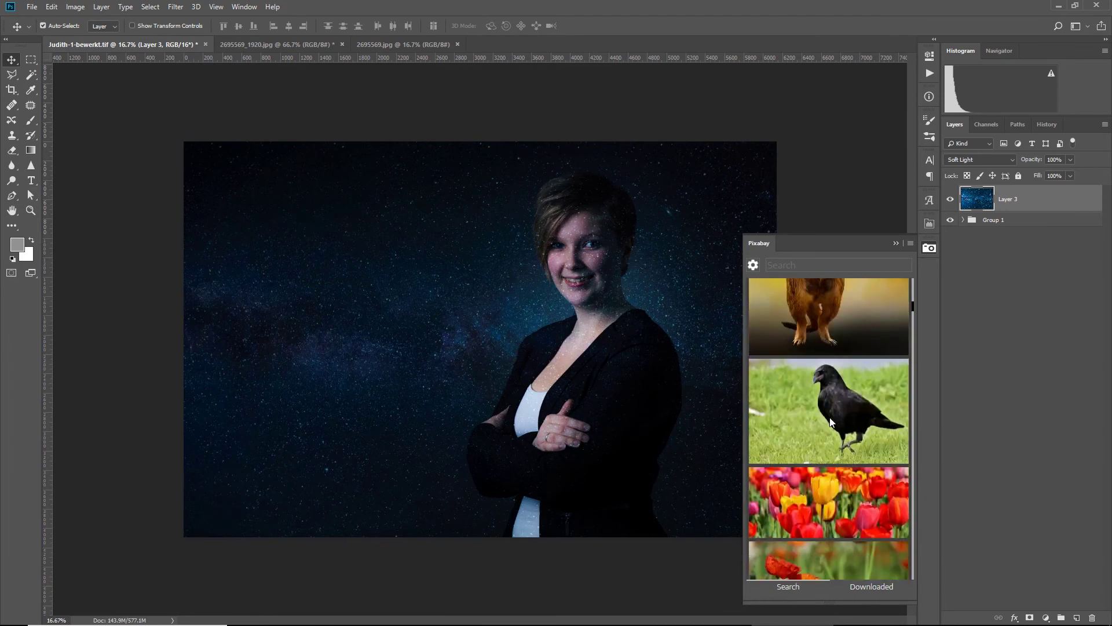
scroll(847, 401, down, 5)
scroll(853, 409, down, 5)
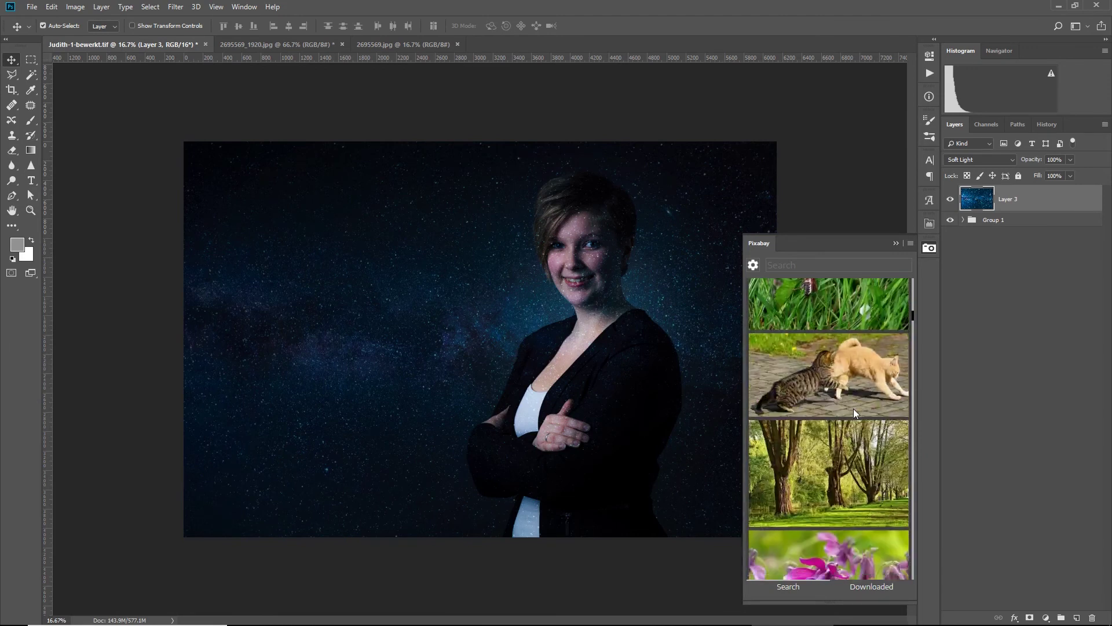
scroll(811, 381, down, 3)
scroll(812, 383, down, 3)
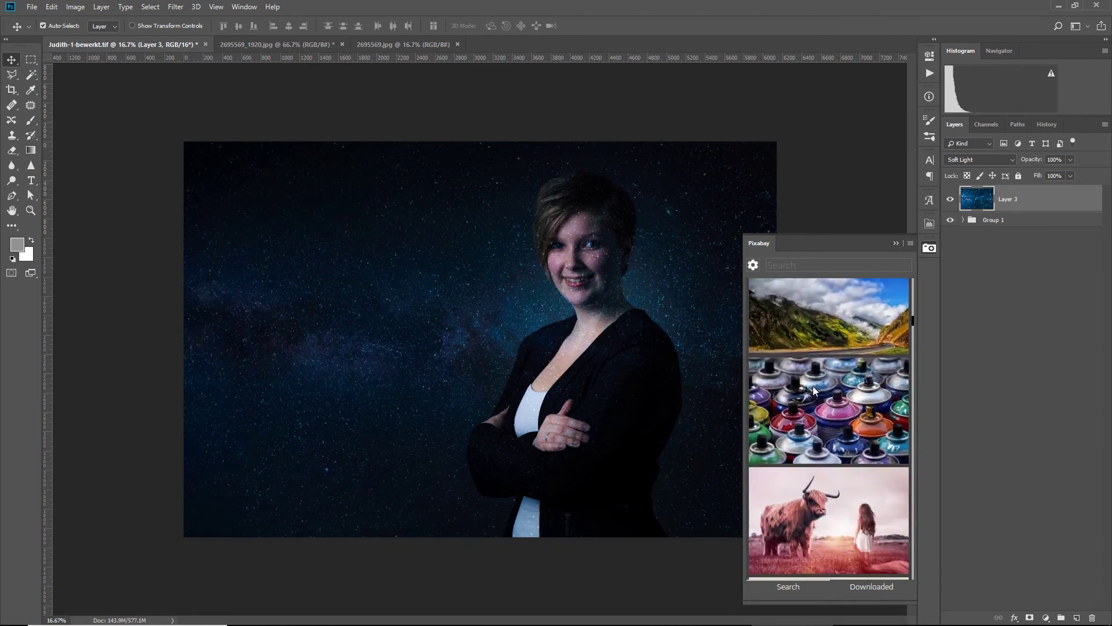
scroll(833, 425, down, 2)
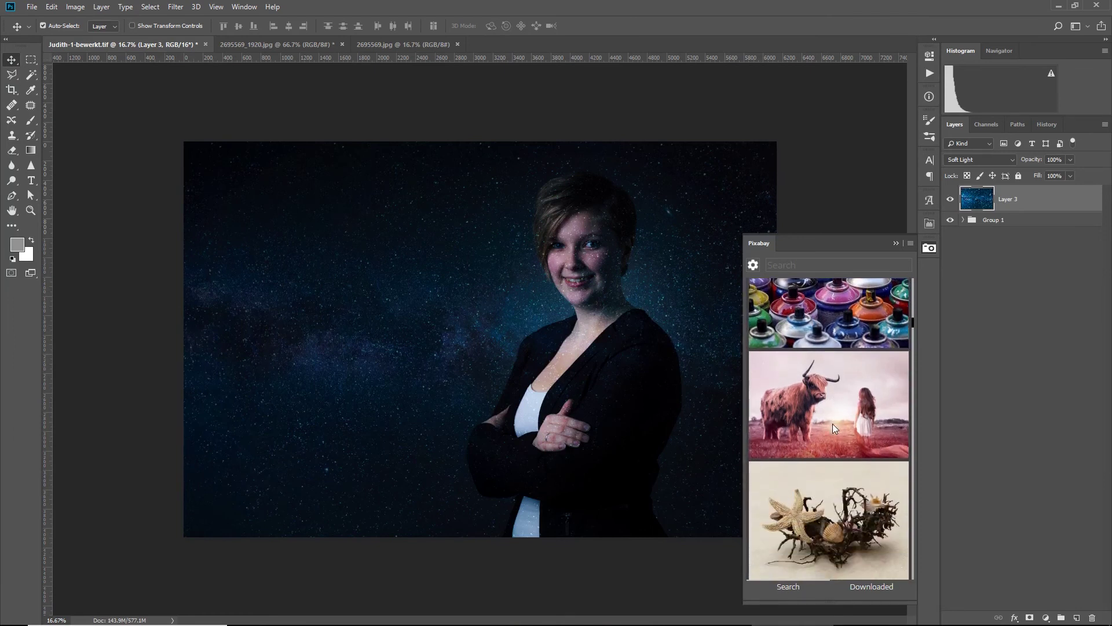